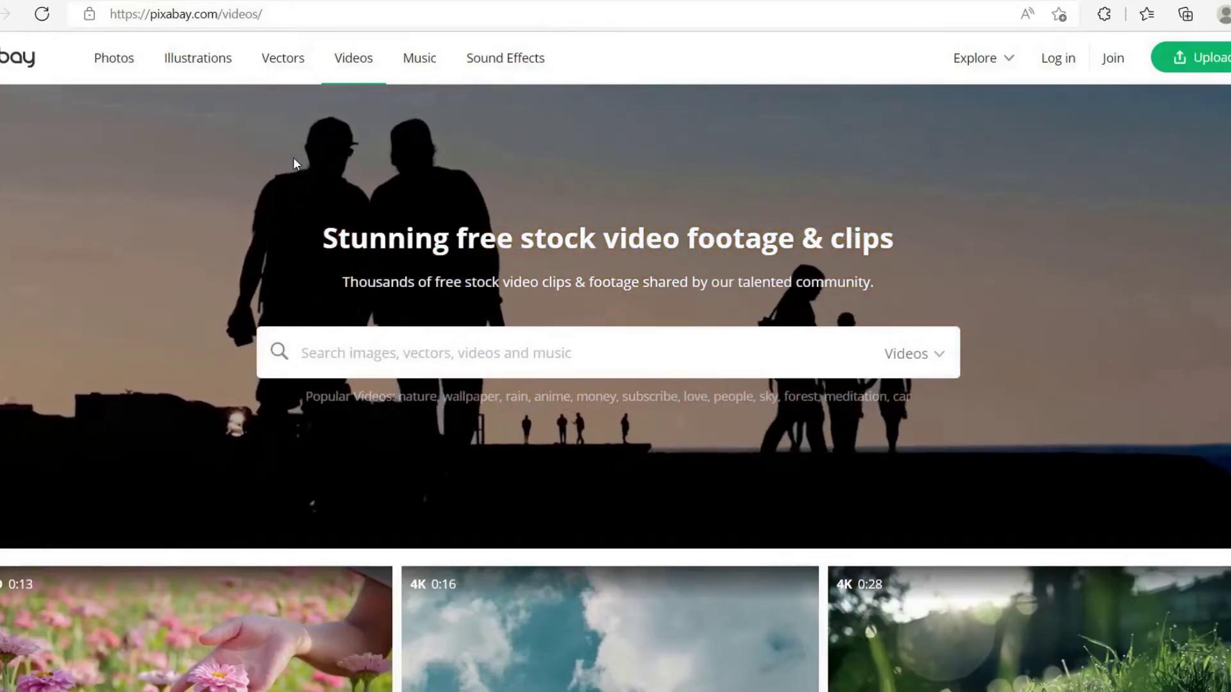
# - Search Pixabay videos for 'skyscraper'
pyautogui.click(339, 341)
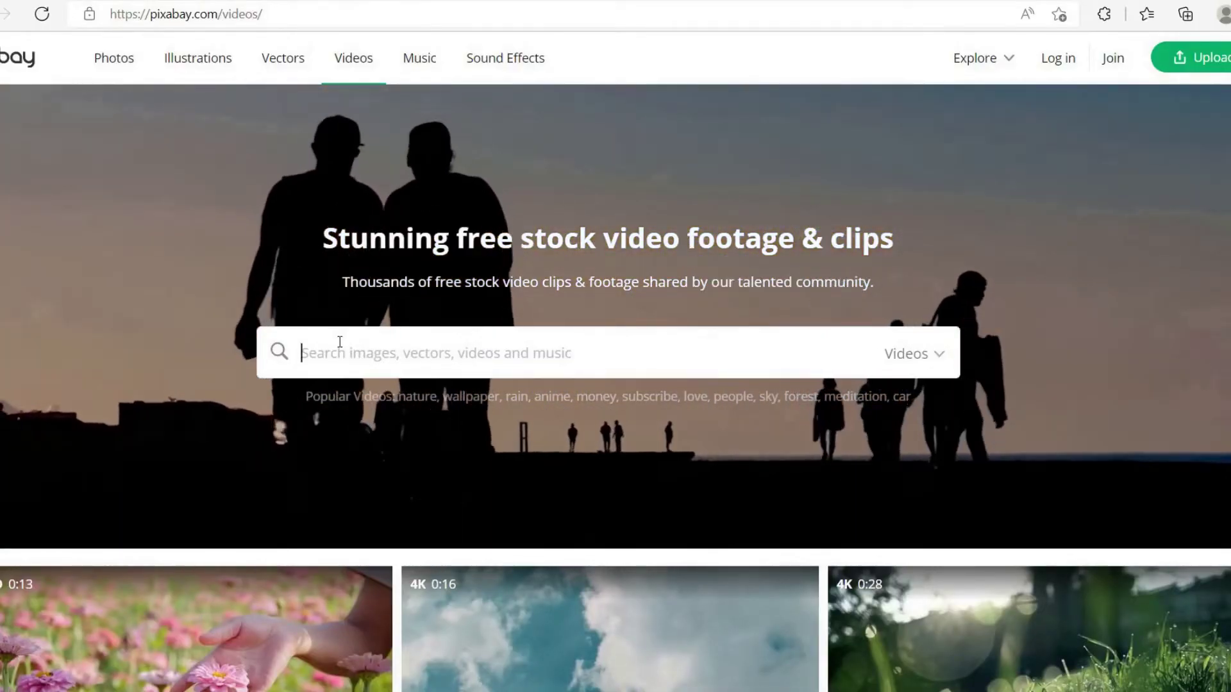
pyautogui.write('skyscraper')
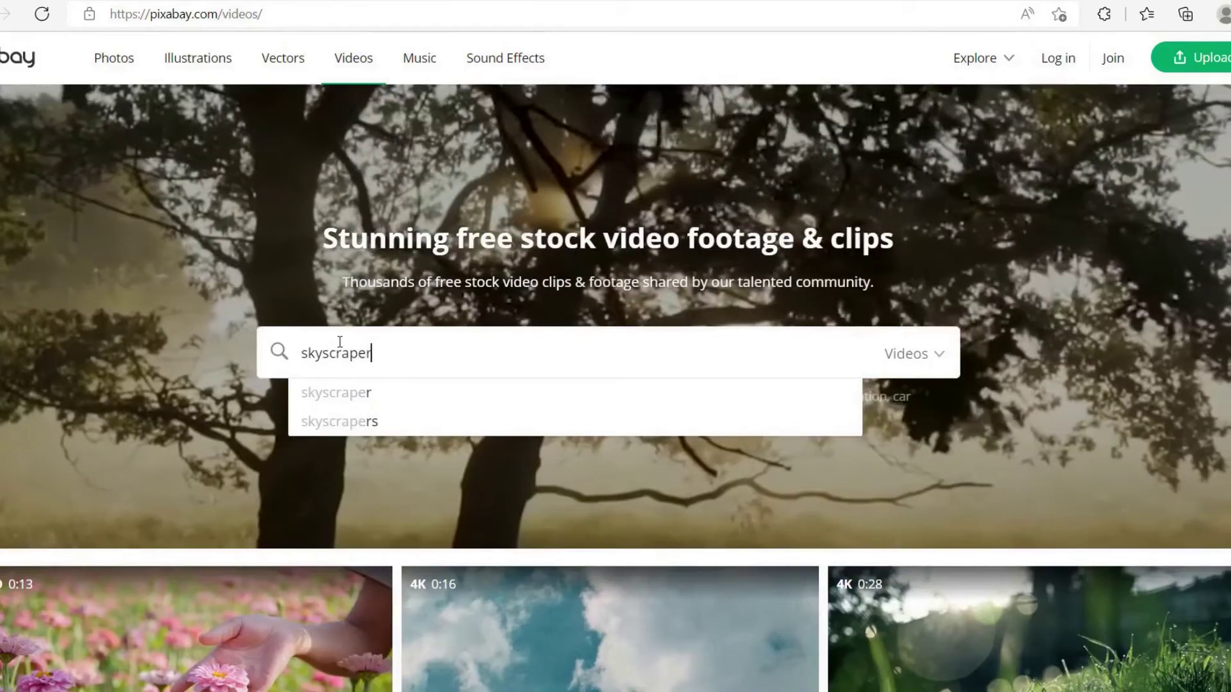
pyautogui.press('Return')
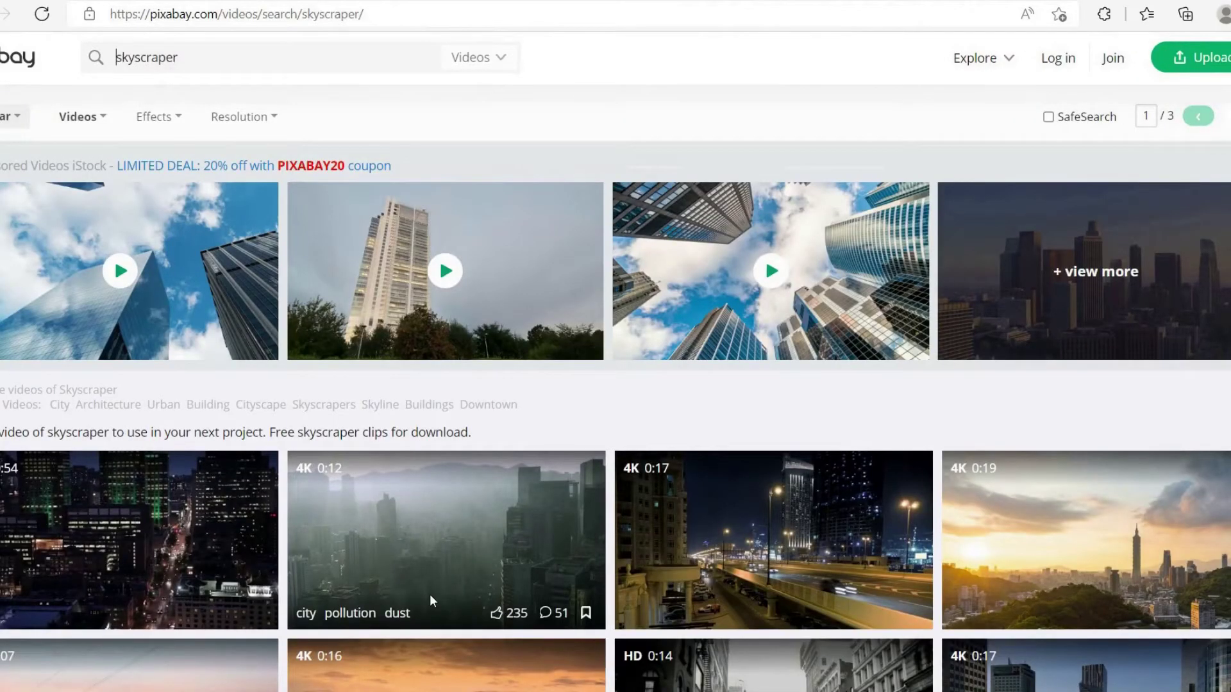
# - Scroll through the skyscraper video results to browse the 4K and HD city clips
pyautogui.scroll(-7, 429, 598)
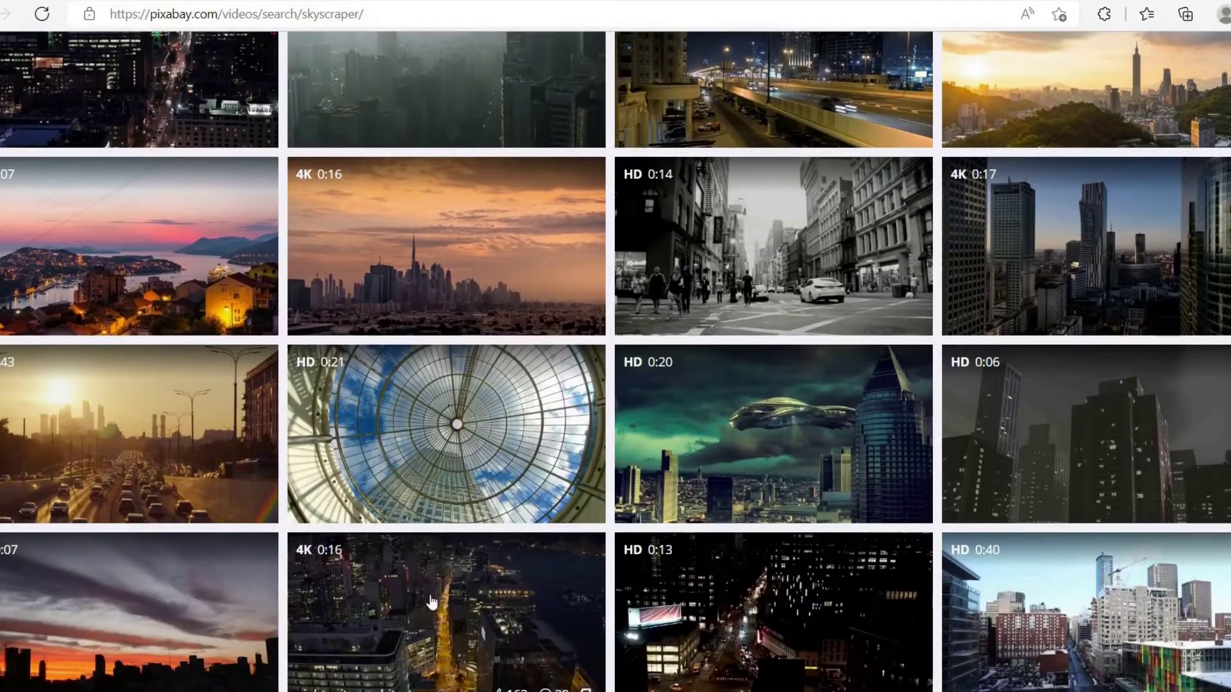
pyautogui.scroll(-4, 431, 601)
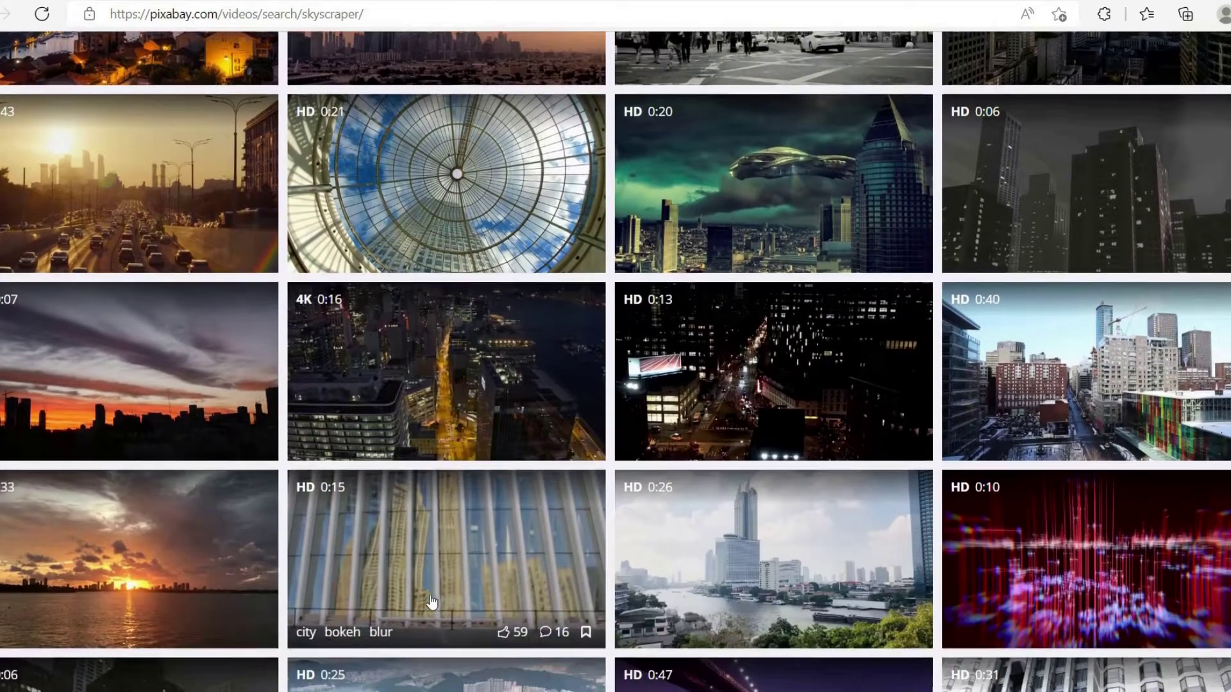
pyautogui.scroll(-11, 431, 601)
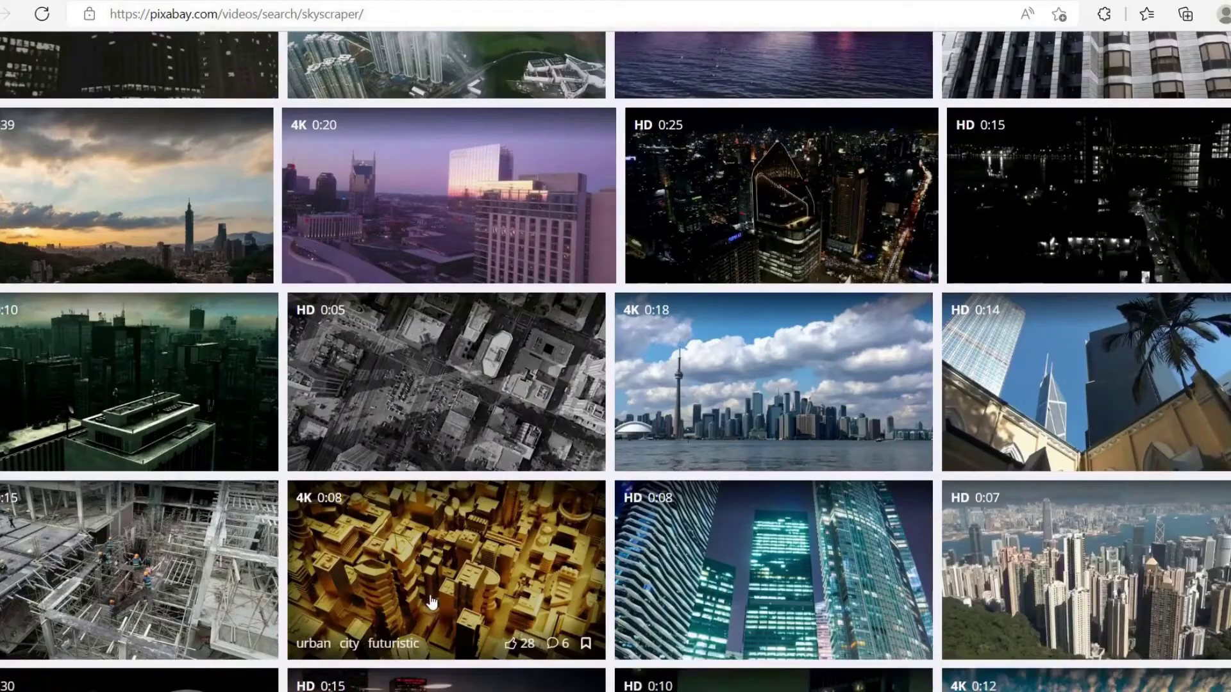
pyautogui.scroll(-1, 430, 602)
pyautogui.scroll(-7, 431, 598)
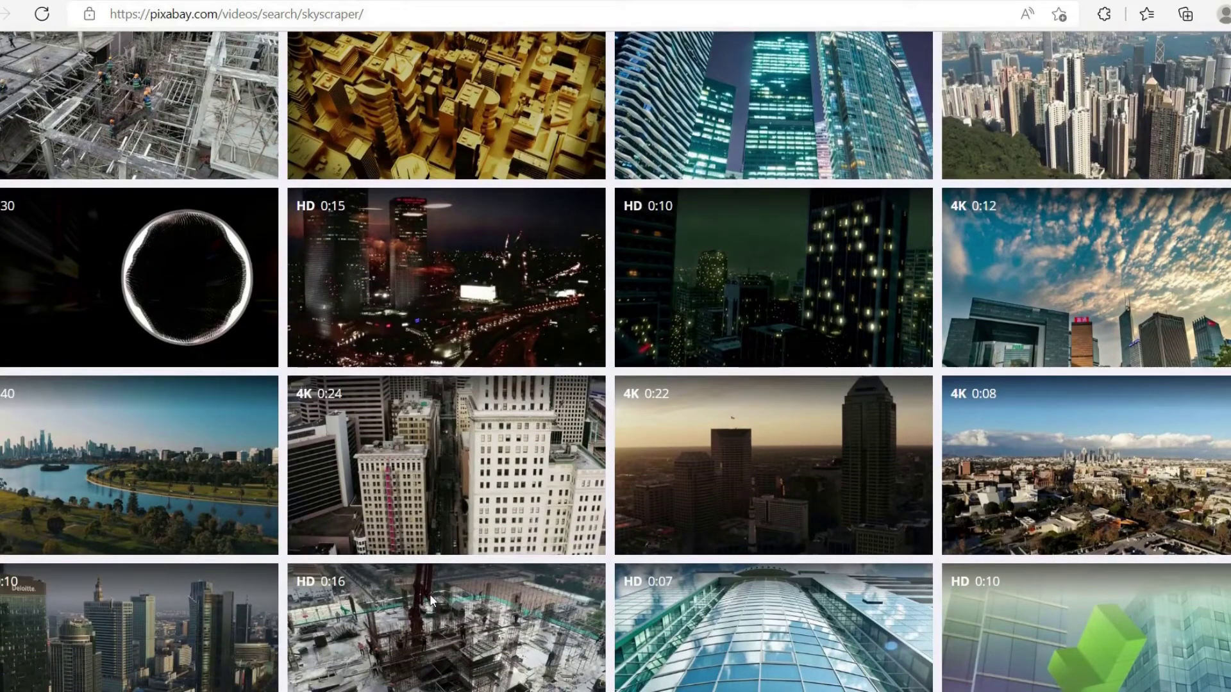
pyautogui.scroll(-8, 430, 600)
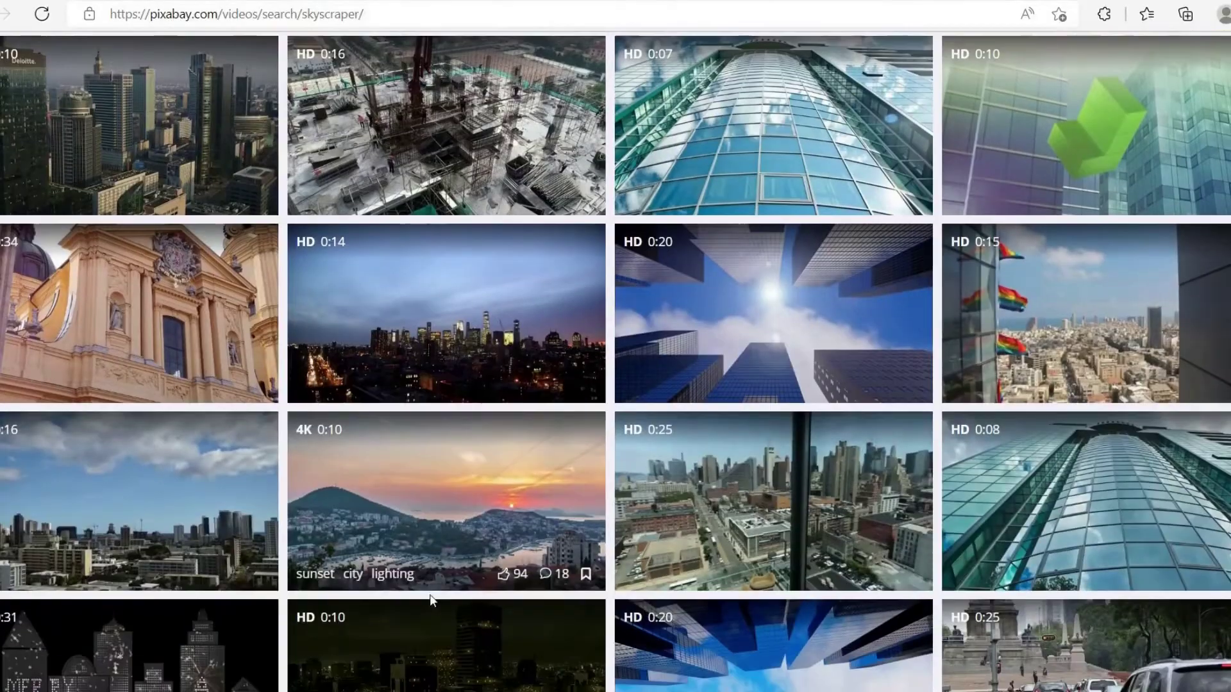
pyautogui.scroll(-8, 431, 599)
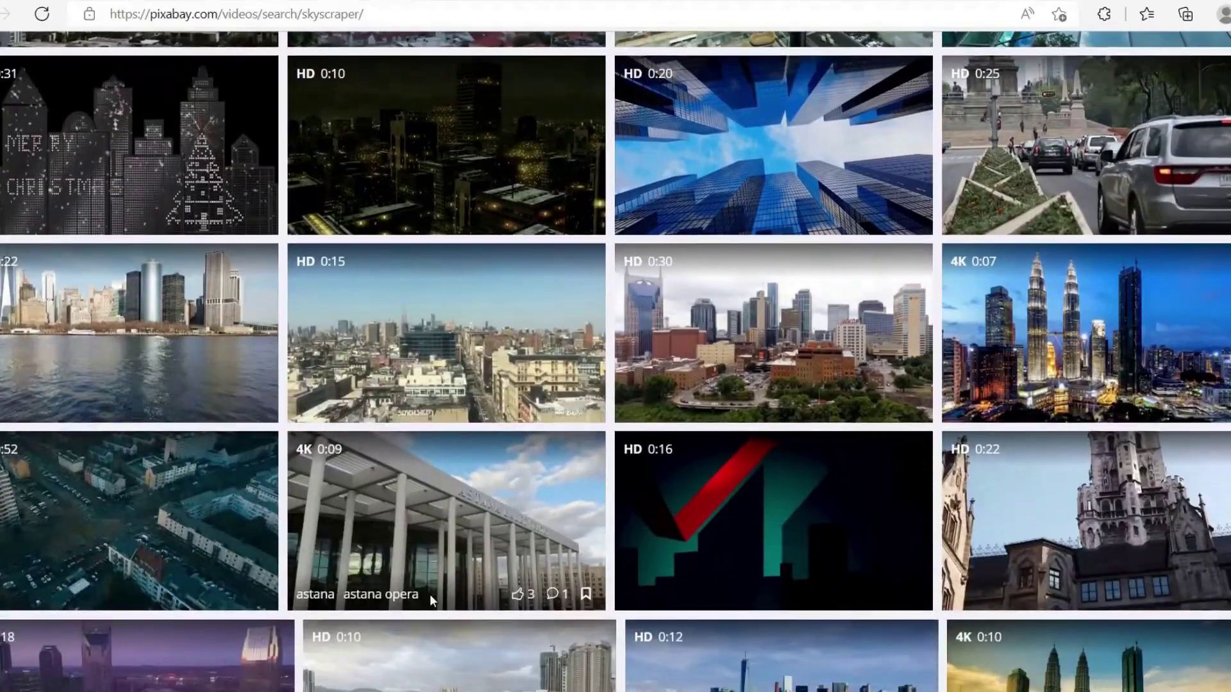
pyautogui.scroll(20, 429, 594)
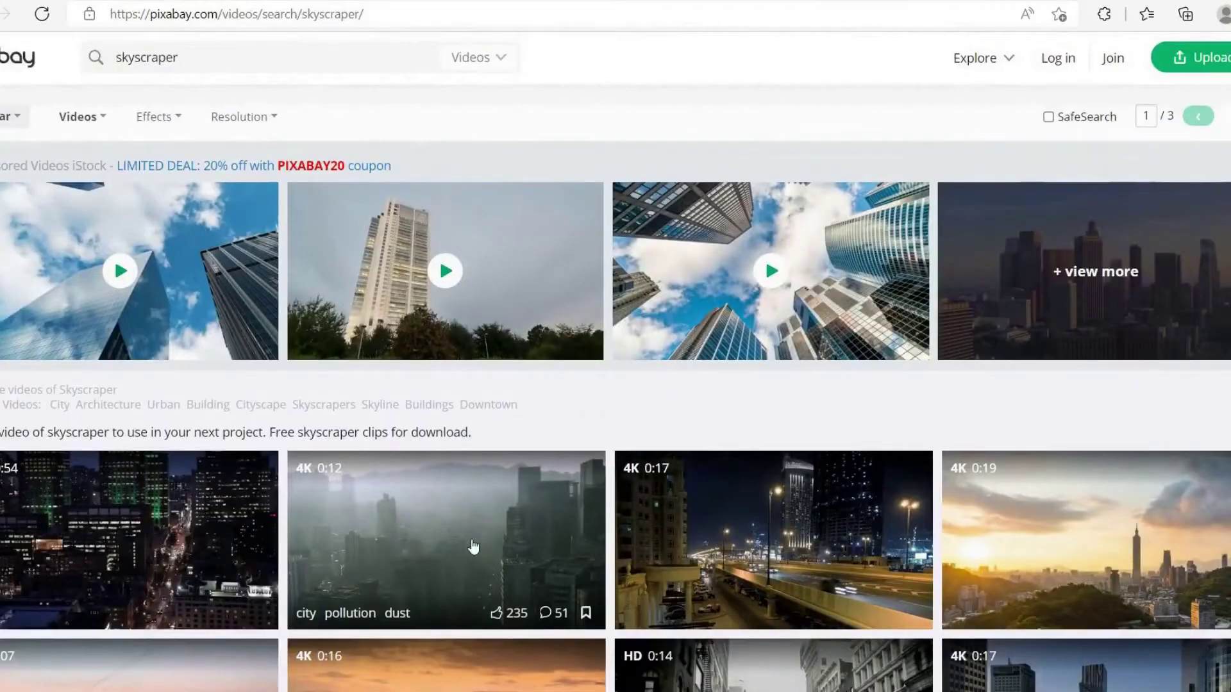
pyautogui.scroll(-3, 473, 546)
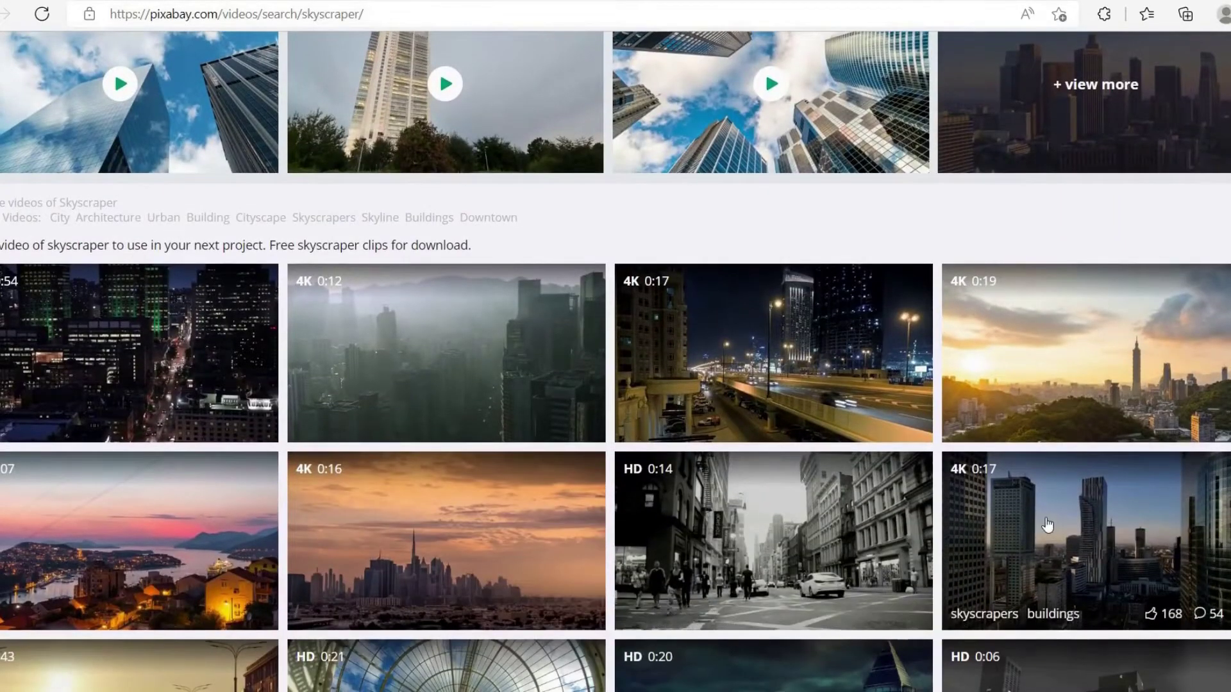
# - Open the aerial skyscrapers and buildings clip and select its 1920×1080 download option
pyautogui.click(1047, 524)
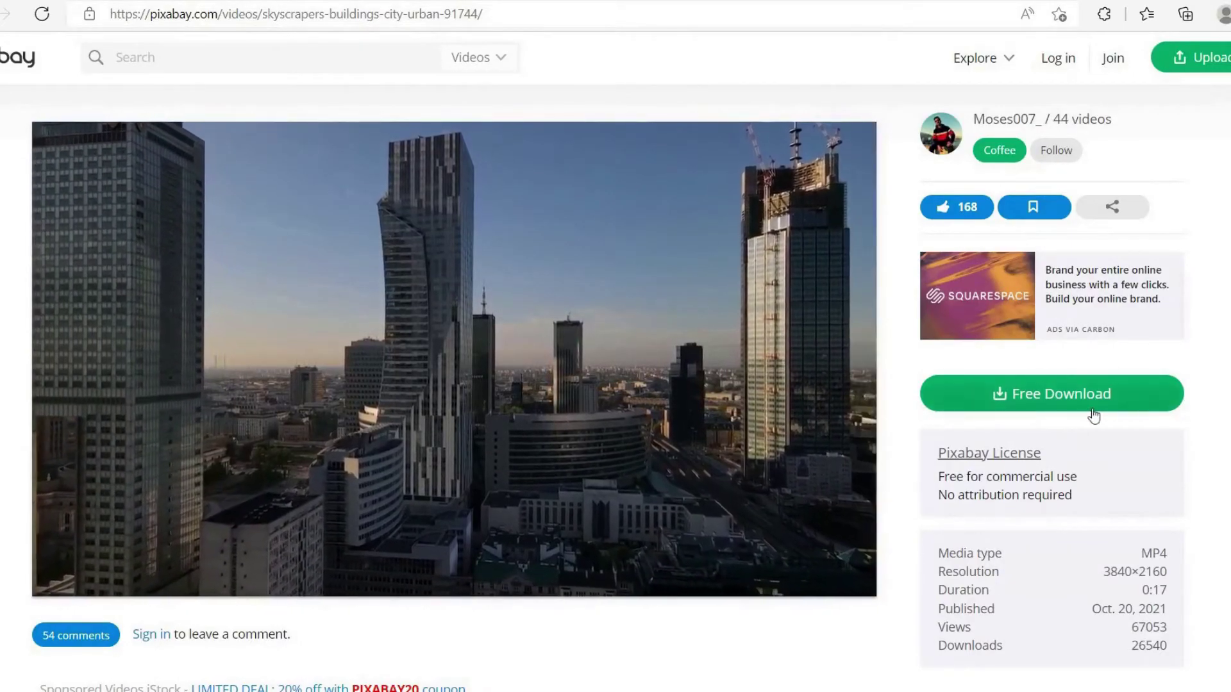
pyautogui.click(1092, 410)
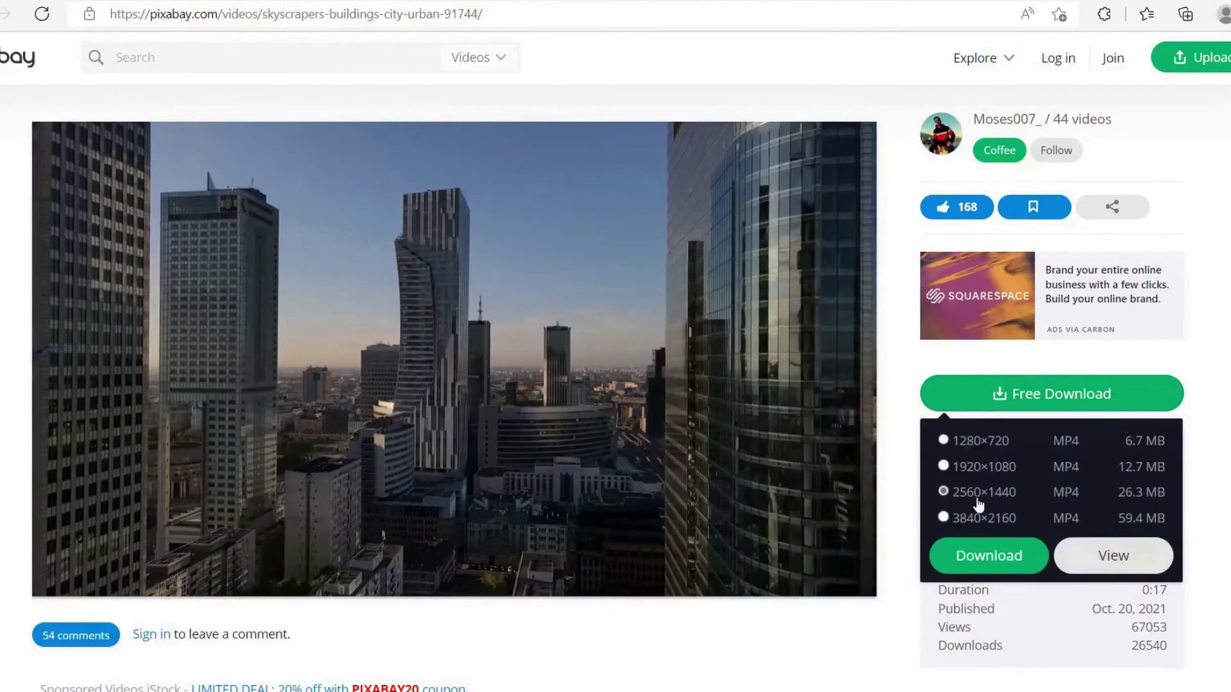
pyautogui.click(945, 468)
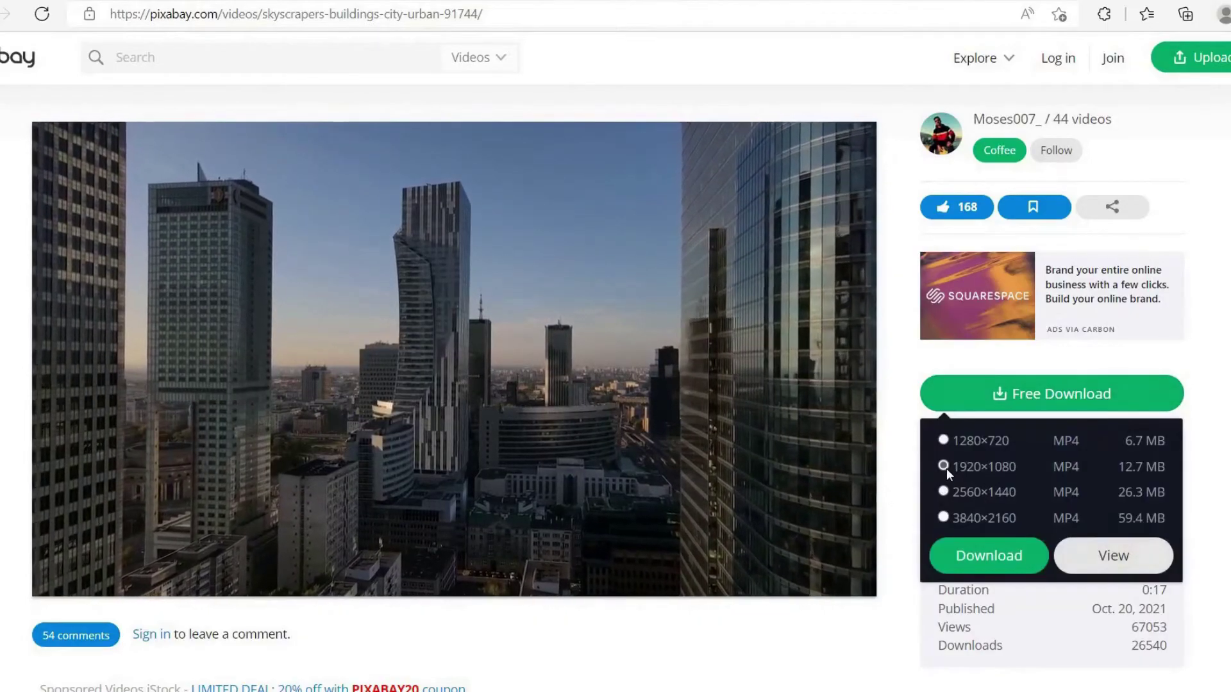
# - Download the 1920×1080 clip and upload Skyscrapers - 91744.mp4 to ezgif's Video to GIF converter
pyautogui.click(990, 559)
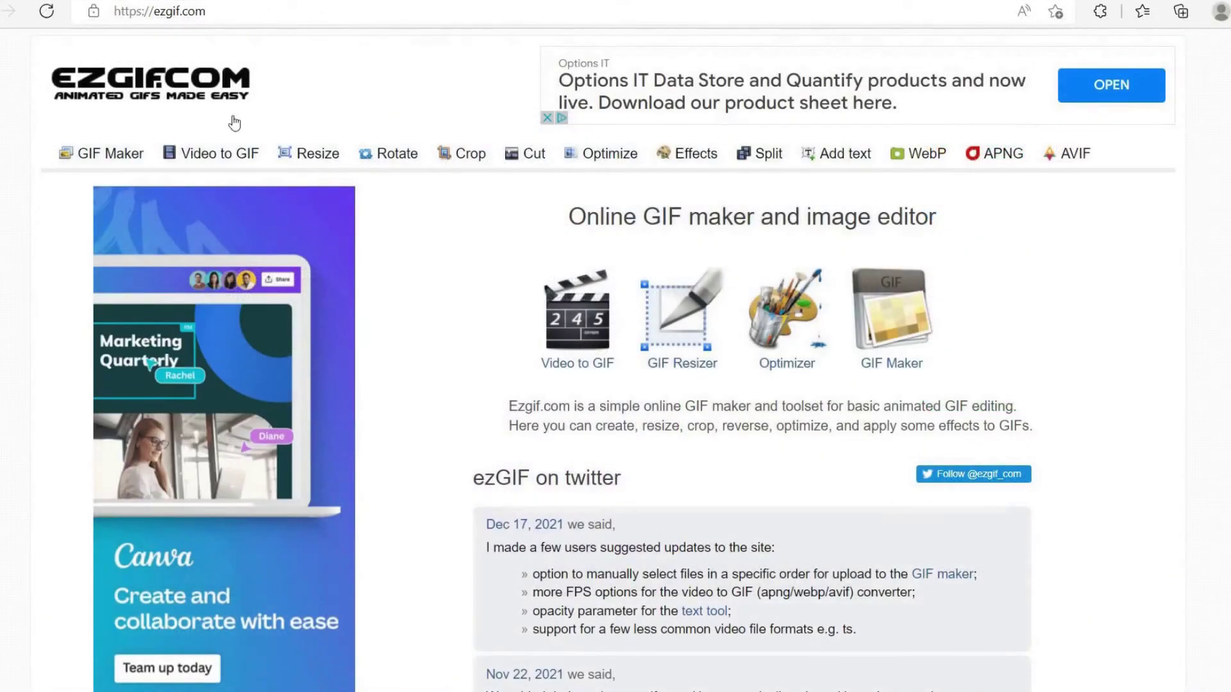
pyautogui.click(204, 166)
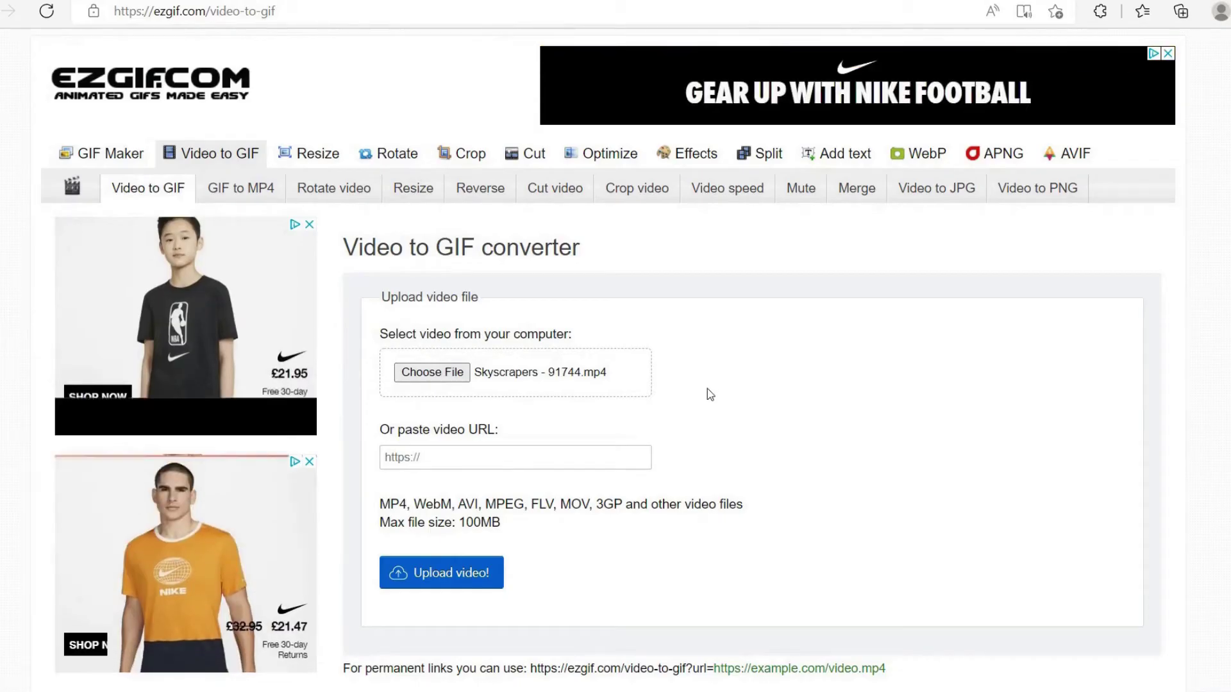
pyautogui.scroll(-1, 710, 394)
pyautogui.click(497, 476)
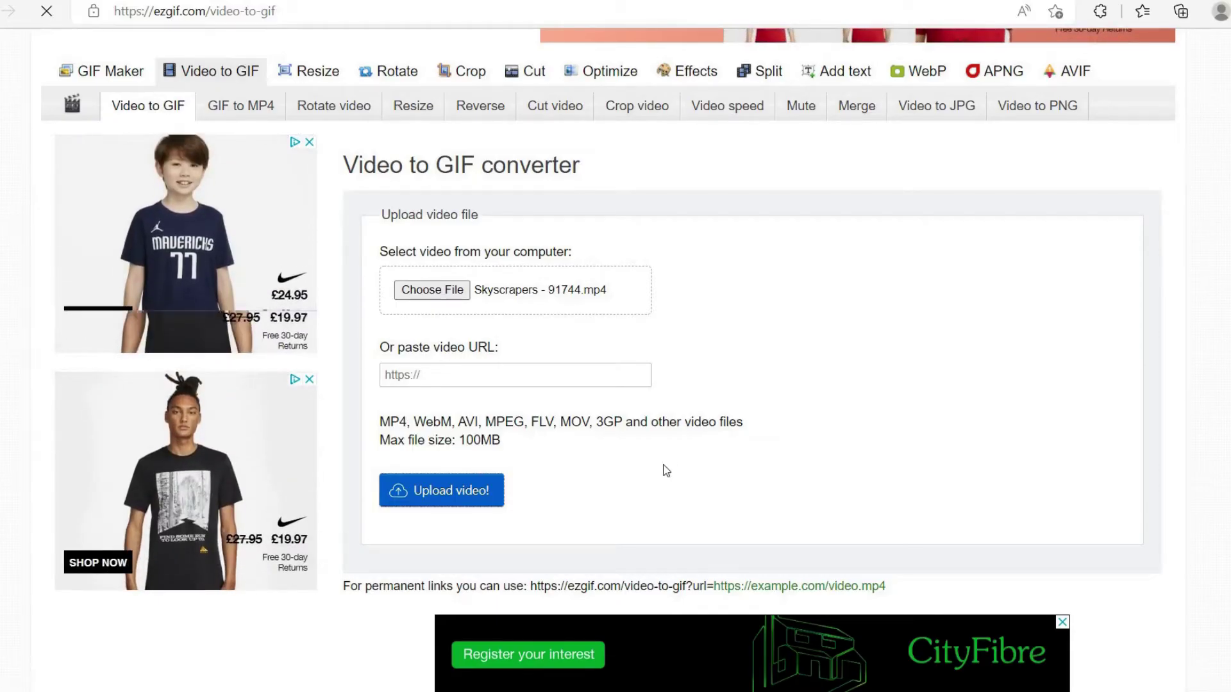
# - Set the GIF frame rate to 33 FPS and trim the end time to 9.06 seconds
pyautogui.scroll(-4, 664, 467)
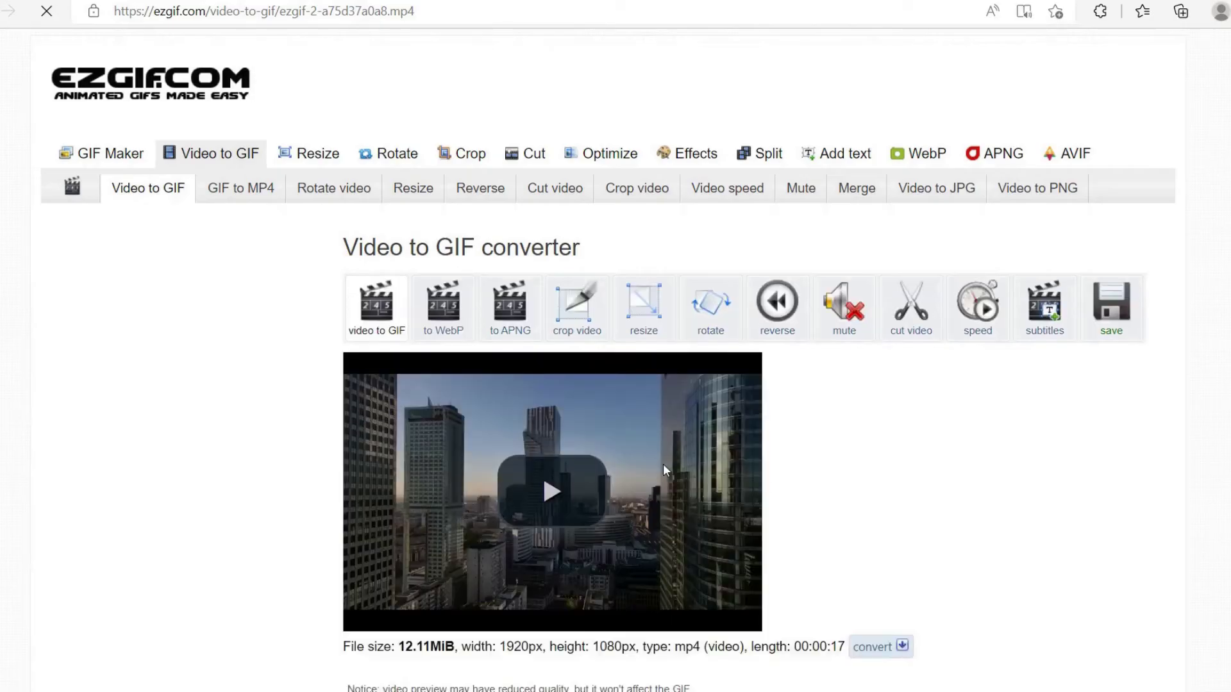
pyautogui.scroll(-3, 666, 471)
pyautogui.scroll(-1, 664, 470)
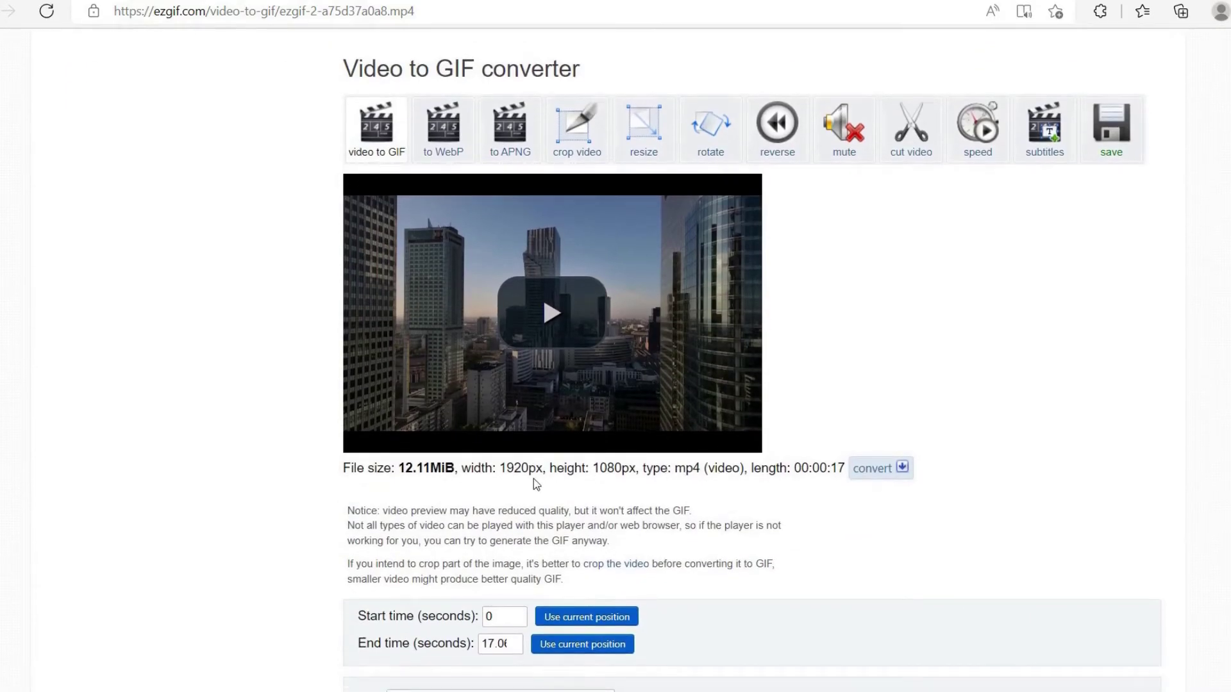
pyautogui.scroll(-3, 544, 560)
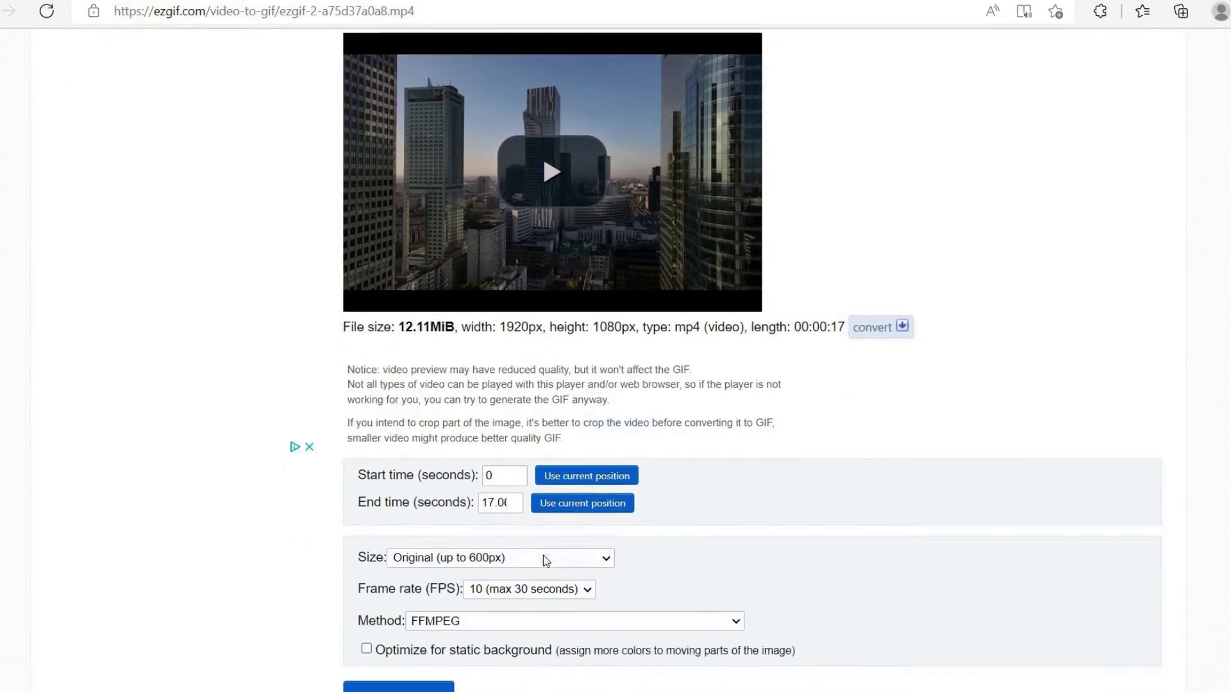
pyautogui.scroll(4, 544, 560)
pyautogui.scroll(-4, 544, 555)
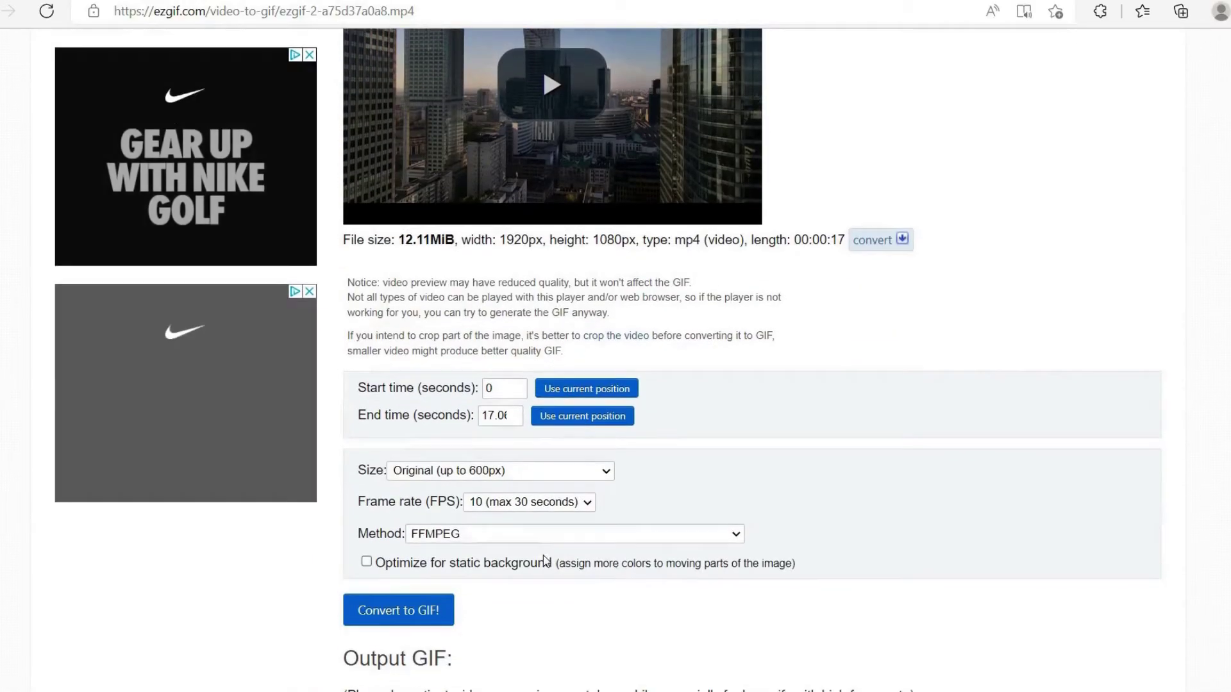
pyautogui.click(582, 501)
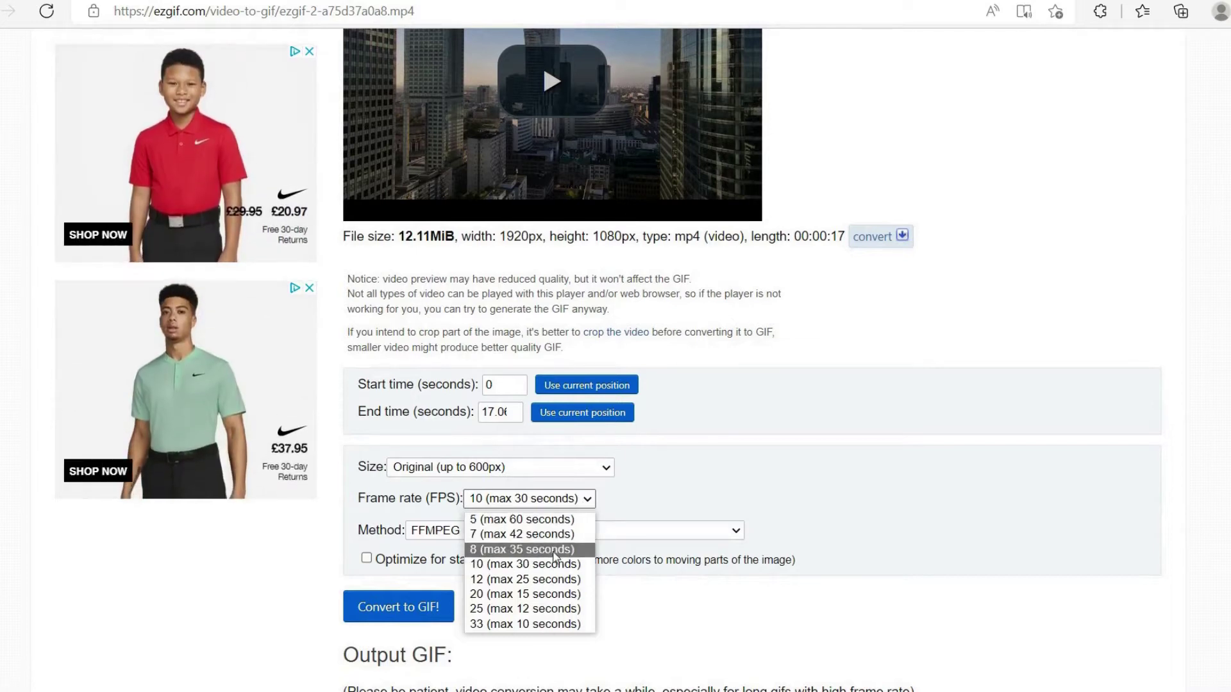
pyautogui.click(531, 624)
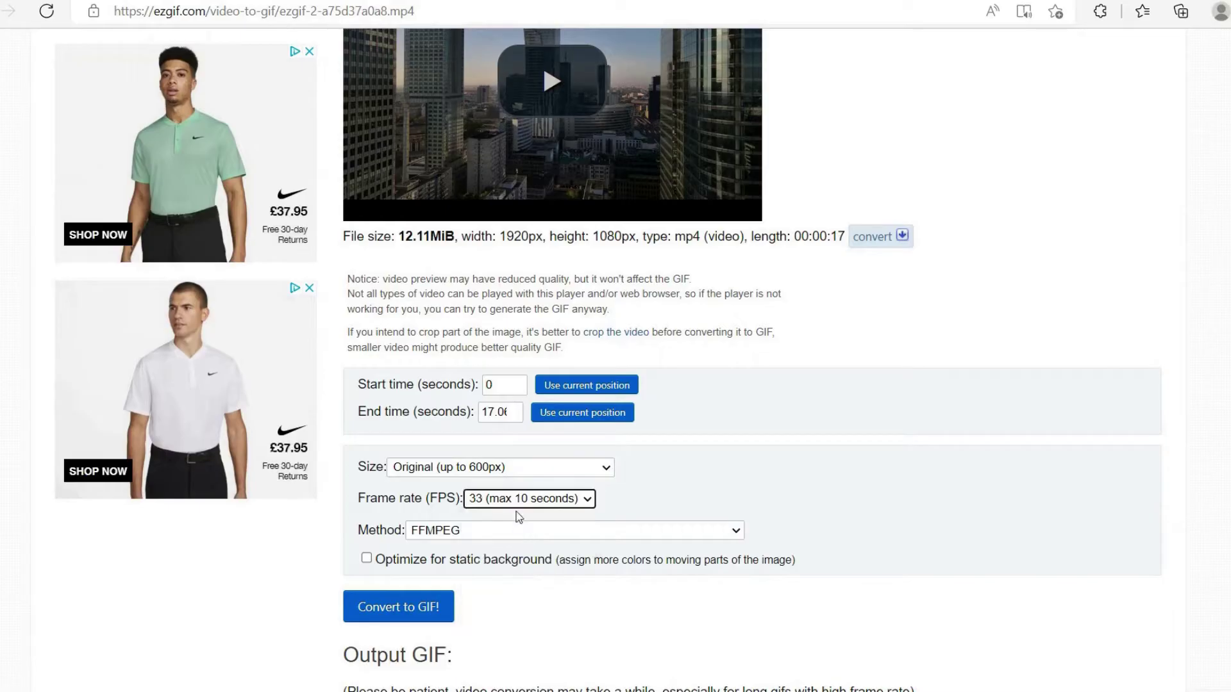
pyautogui.click(515, 416)
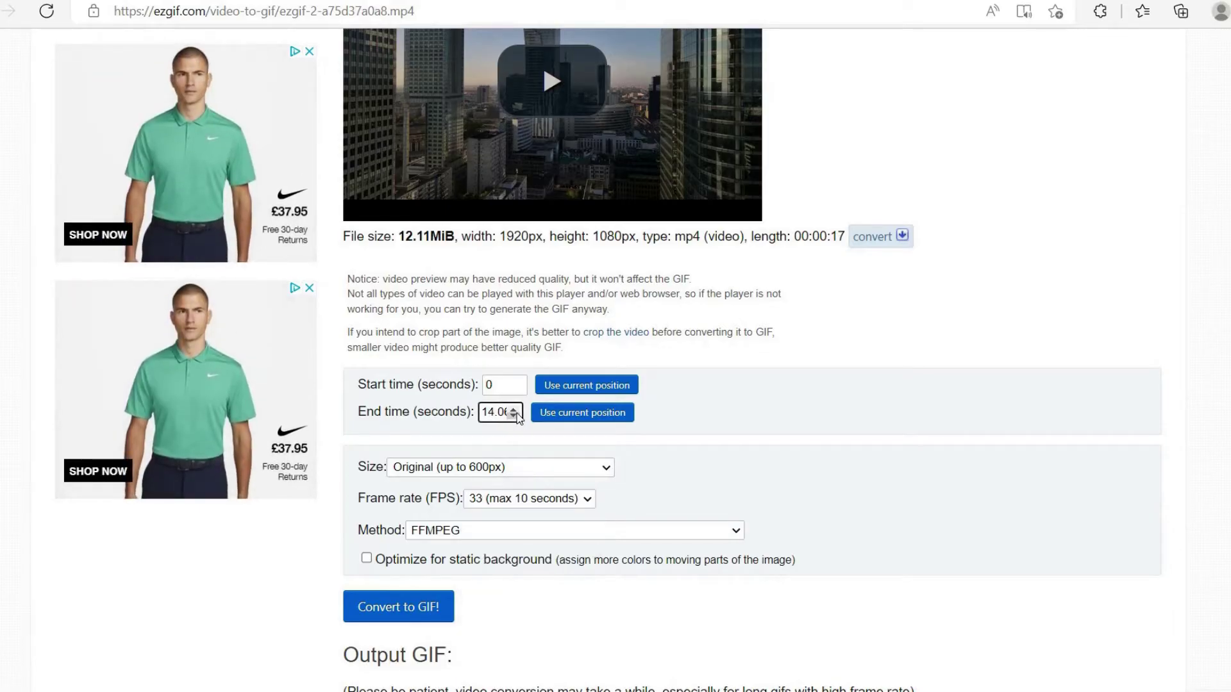
pyautogui.click(515, 415)
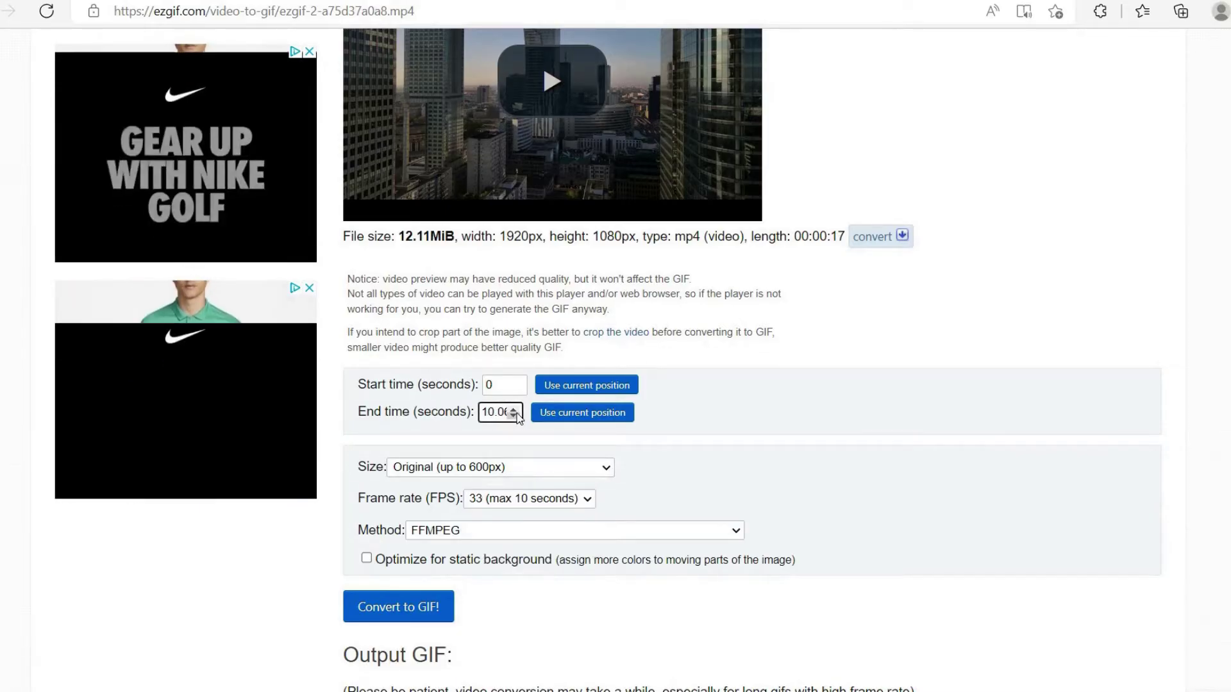
pyautogui.click(515, 415)
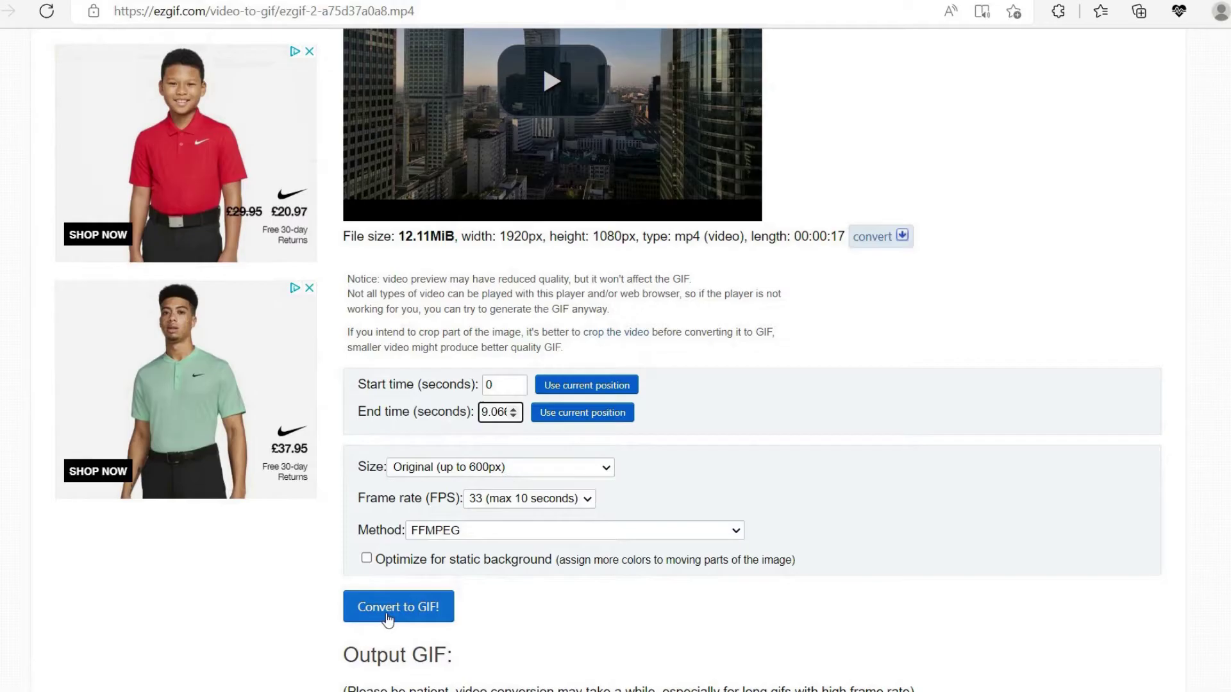
# - Scroll down to ezgif's Output GIF area while the conversion finishes
pyautogui.scroll(-6, 570, 613)
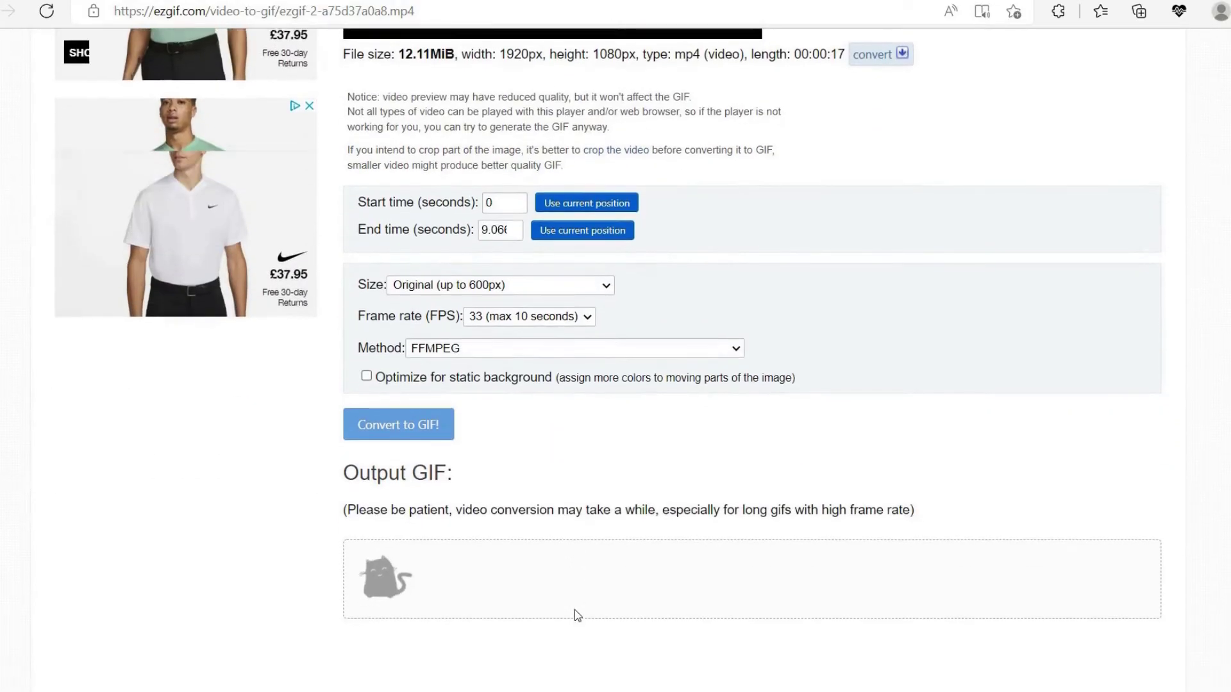
pyautogui.scroll(-2, 575, 609)
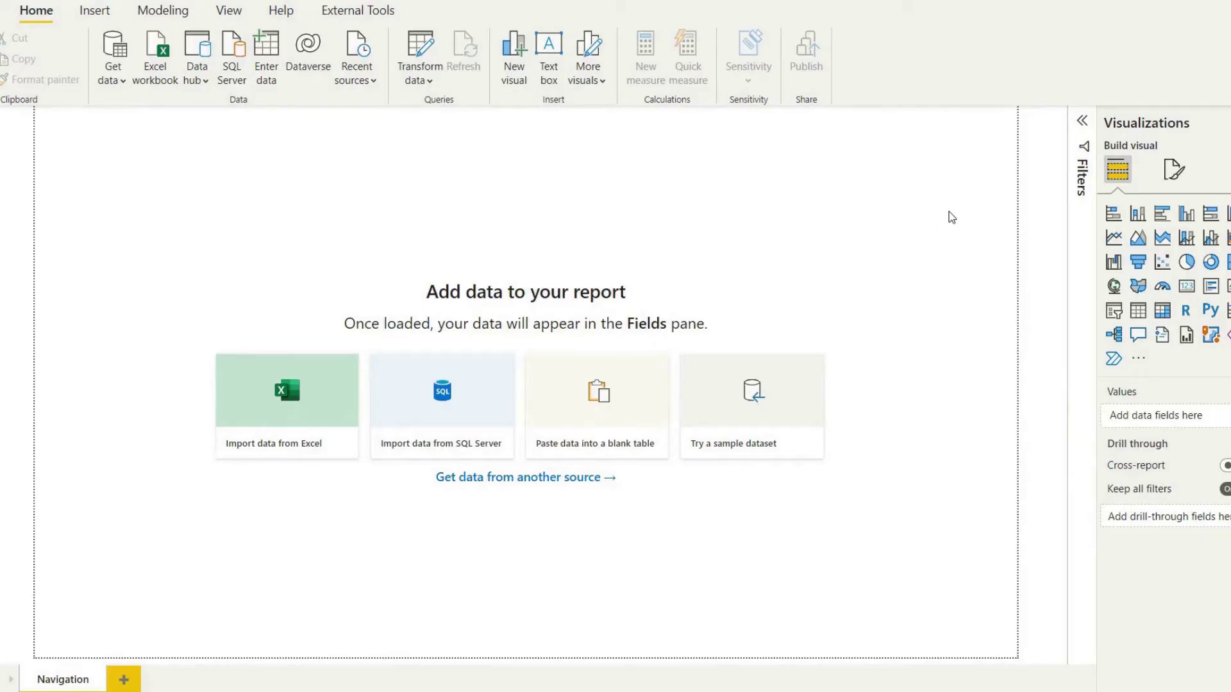
# - Bring up the Canvas background settings under Format page in Visualizations
pyautogui.click(1173, 173)
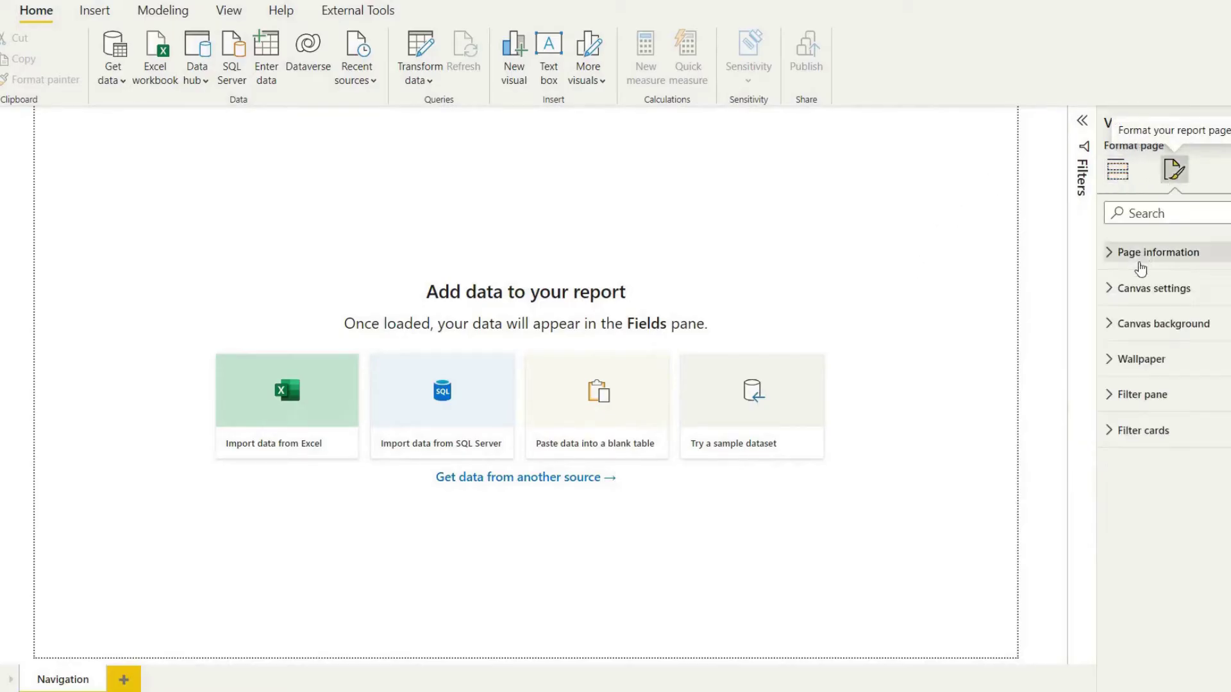
pyautogui.click(1112, 325)
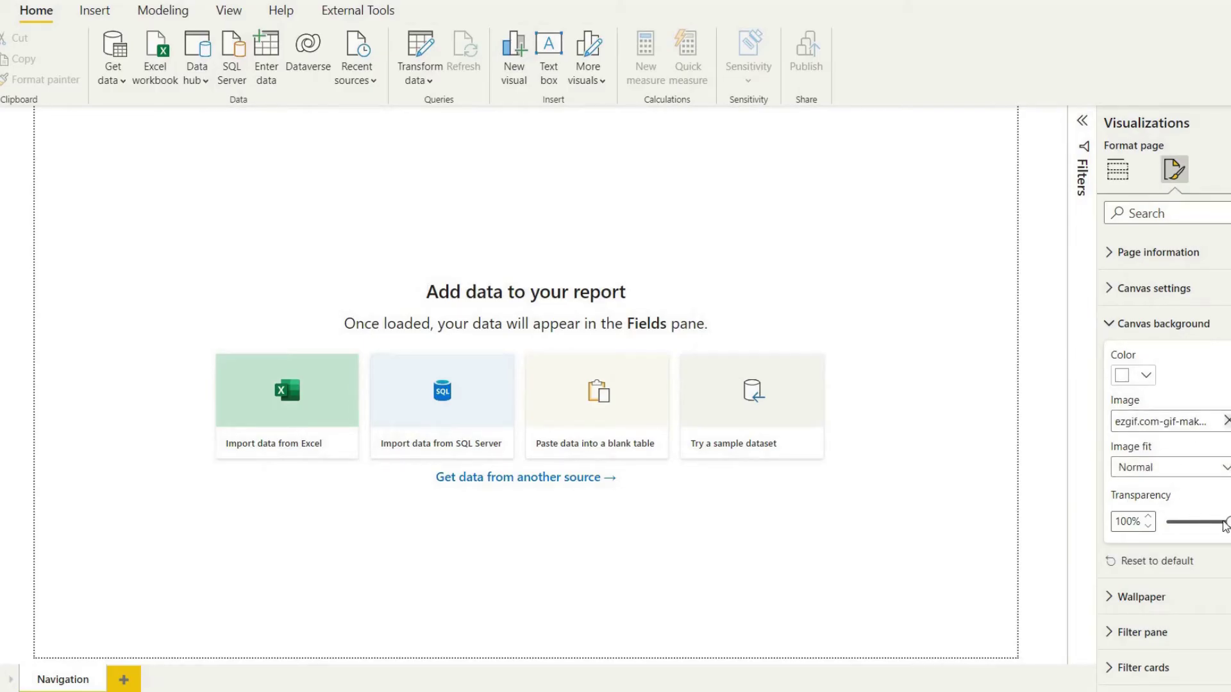
# - Make the background GIF fully opaque, try Fit and Fill image fit, and settle on Fit
pyautogui.moveTo(1173, 526); pyautogui.dragTo(1142, 533)
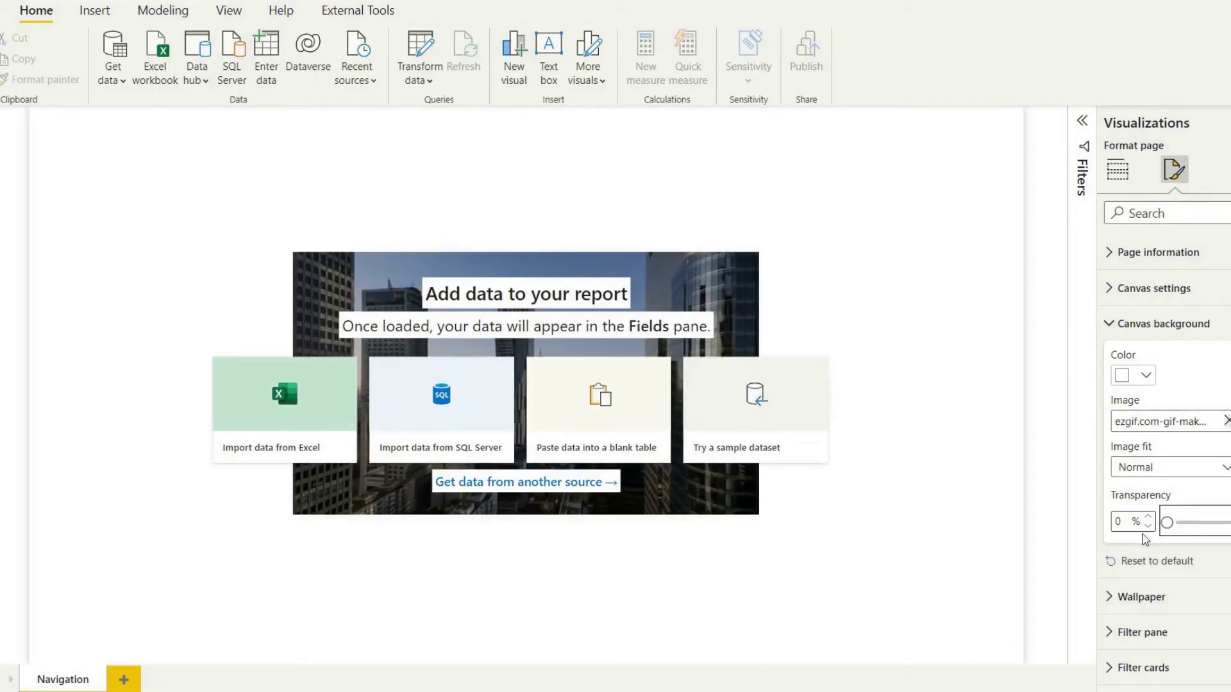
pyautogui.click(1187, 466)
pyautogui.click(1154, 509)
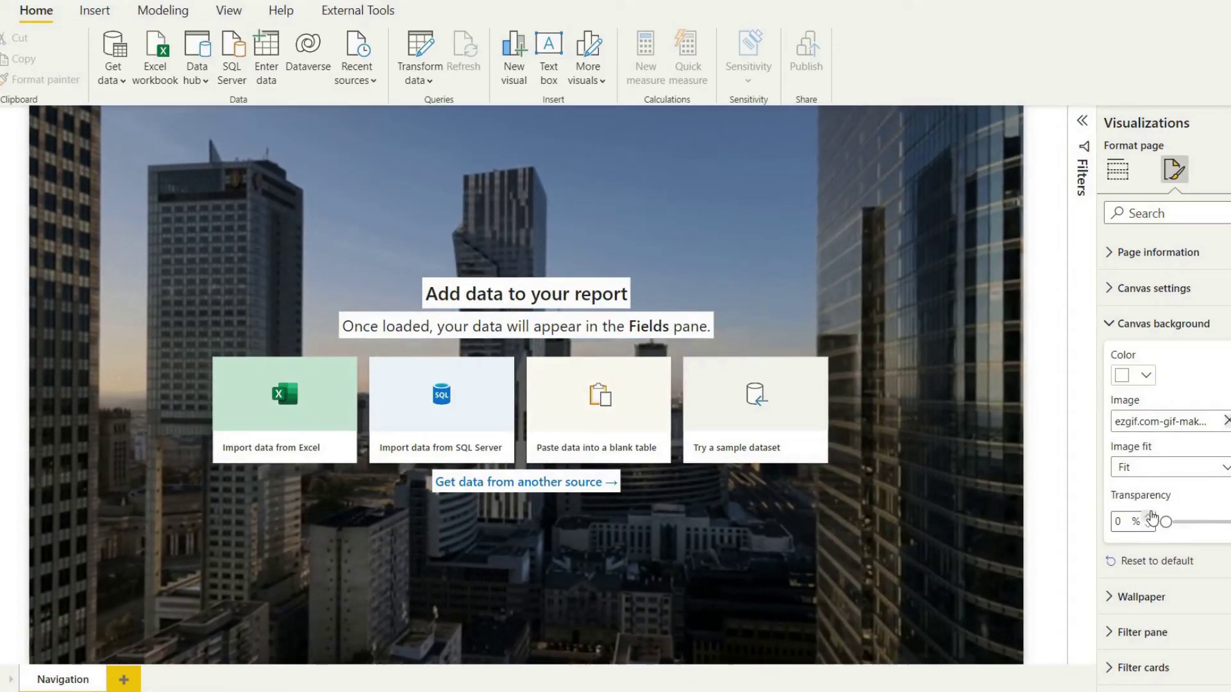
pyautogui.click(1154, 467)
pyautogui.click(1139, 530)
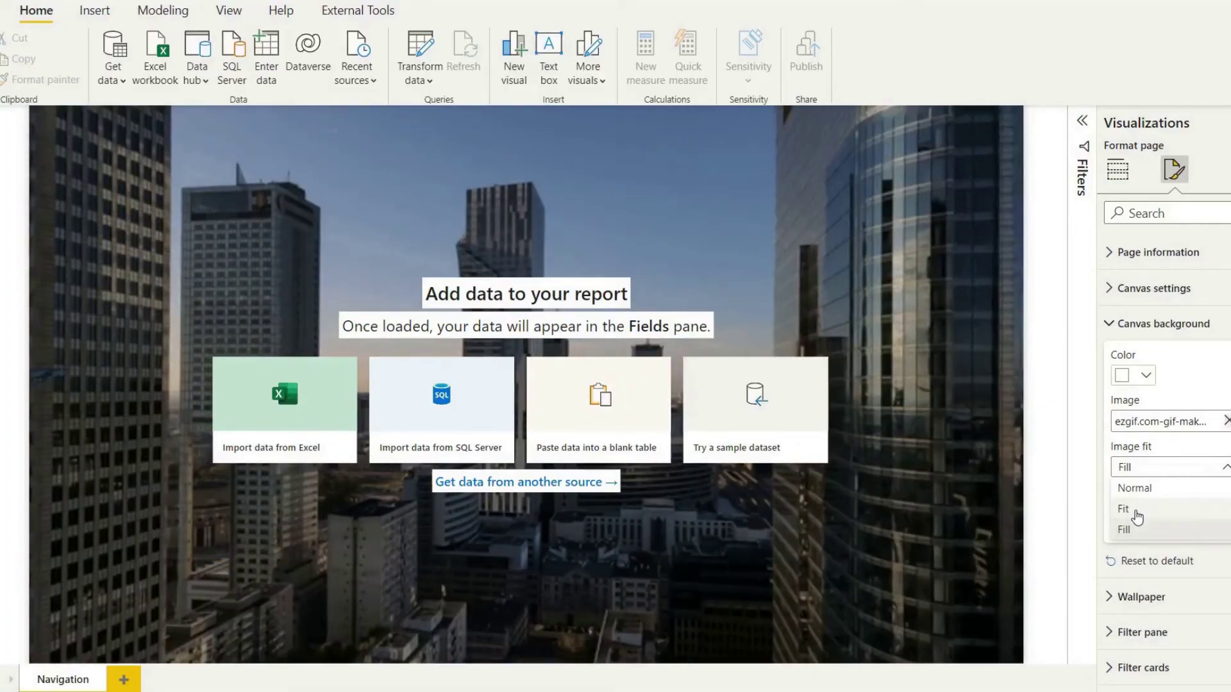
pyautogui.click(1137, 516)
pyautogui.click(899, 429)
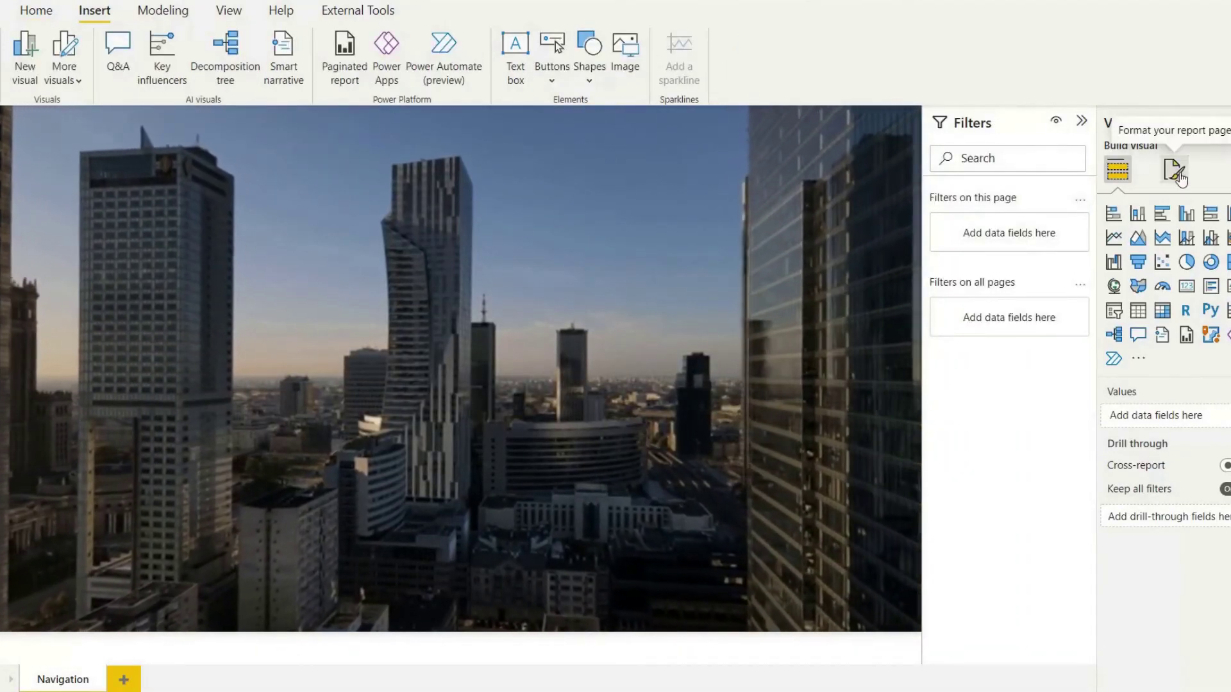
# - Set the canvas background transparency to 25% under Format page > Canvas background
pyautogui.click(1177, 172)
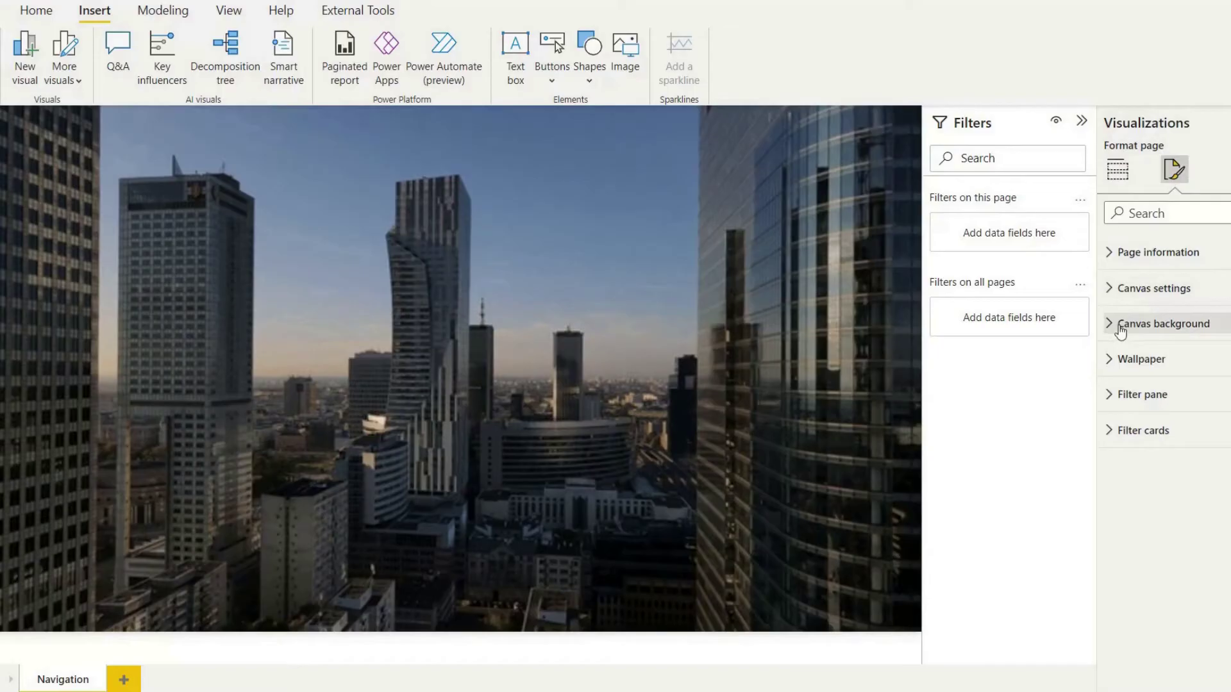
pyautogui.click(1111, 330)
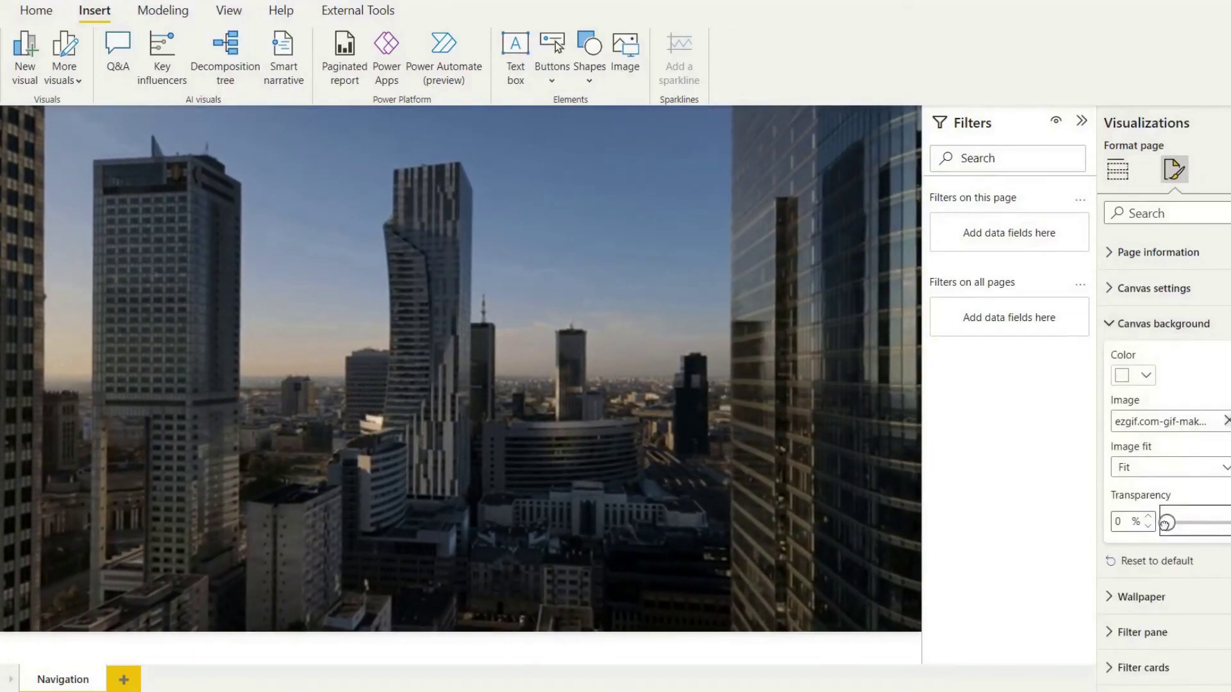
pyautogui.moveTo(1171, 523)
pyautogui.mouseDown()
pyautogui.moveTo(1199, 523)
pyautogui.moveTo(1181, 525)
pyautogui.mouseUp()
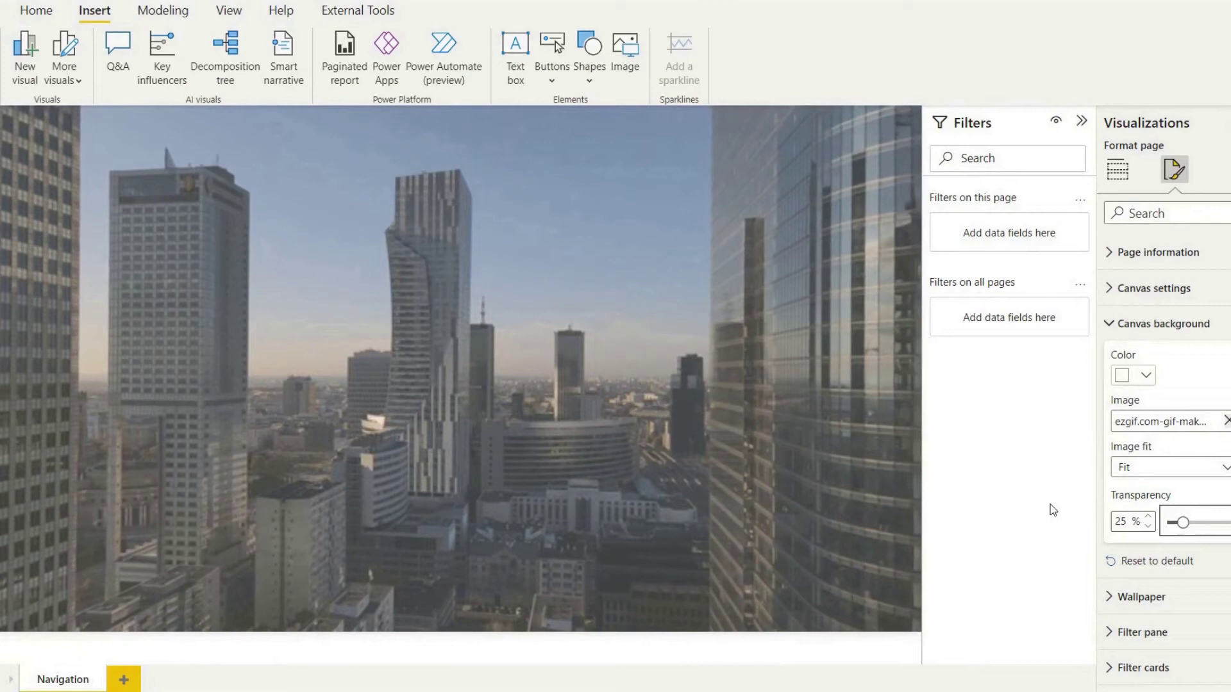
# - Insert a rectangle shape and stretch it over the whole report canvas
pyautogui.click(579, 71)
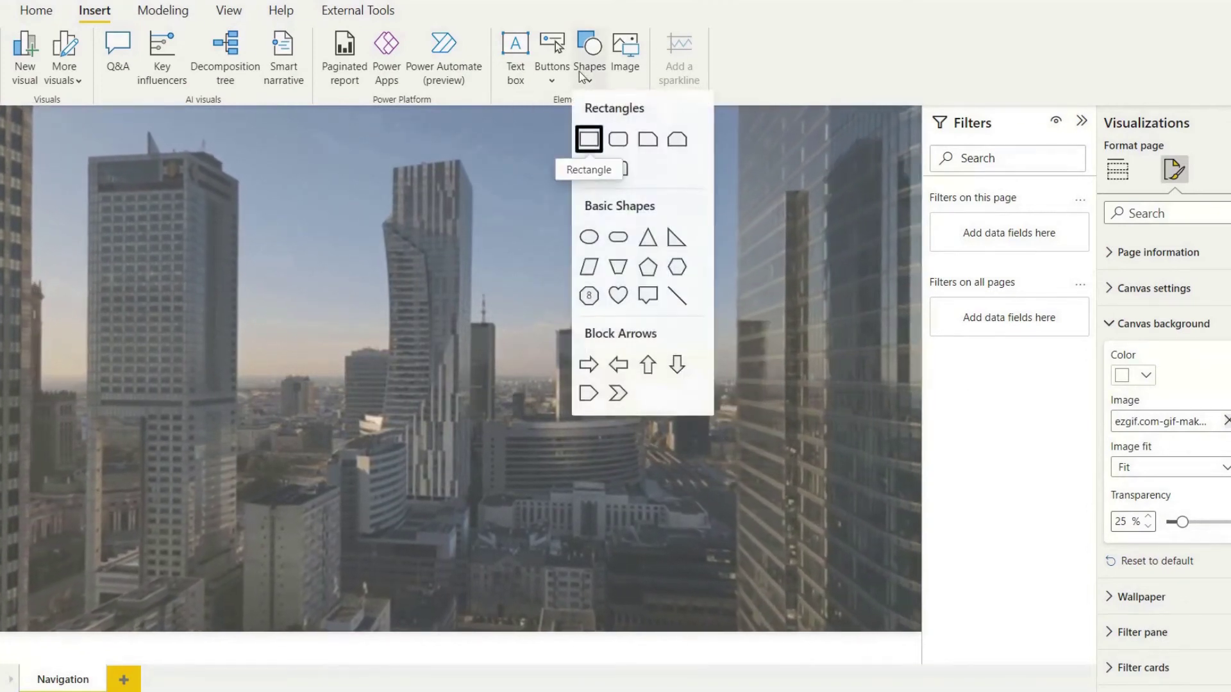
pyautogui.click(586, 135)
pyautogui.moveTo(56, 448); pyautogui.dragTo(51, 228)
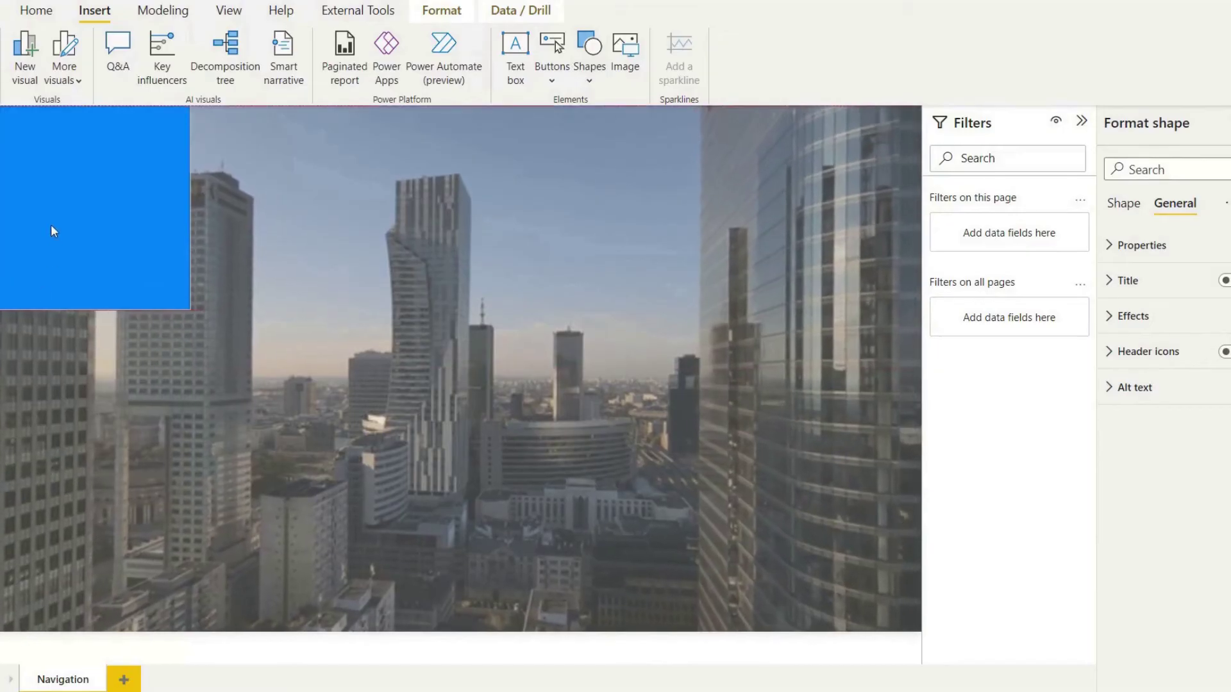
pyautogui.moveTo(190, 309); pyautogui.dragTo(923, 630)
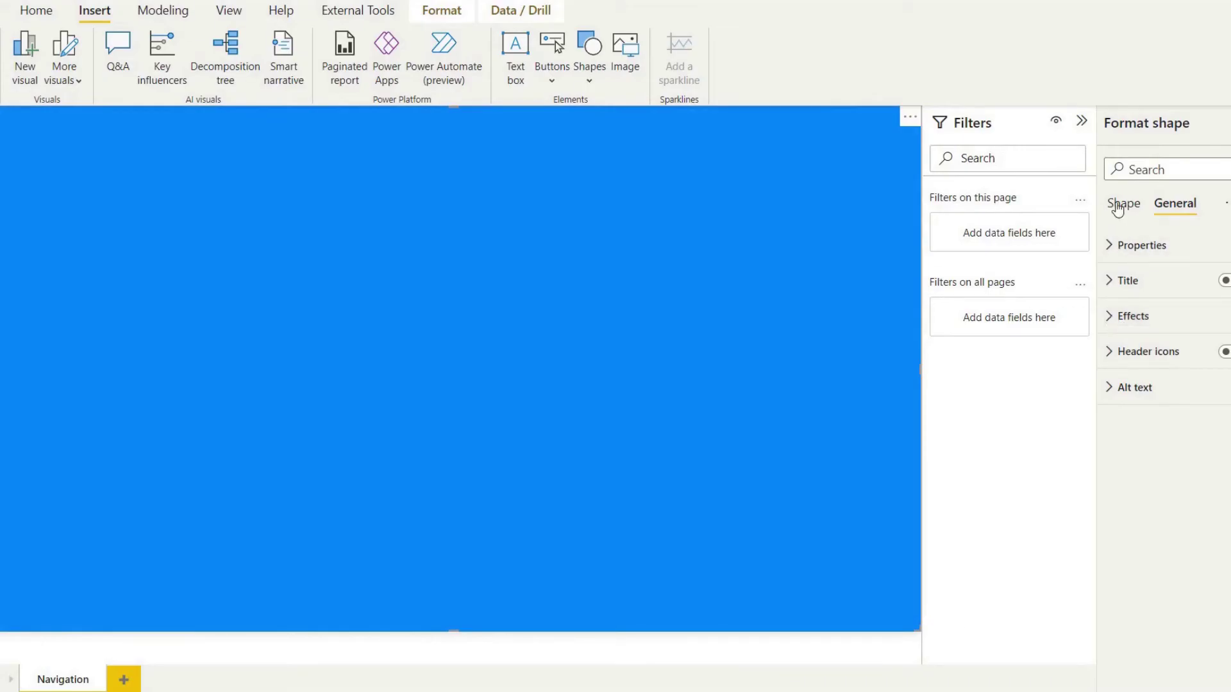
# - Fill the rectangle black at 75% transparency and align its edge to the canvas
pyautogui.click(1110, 321)
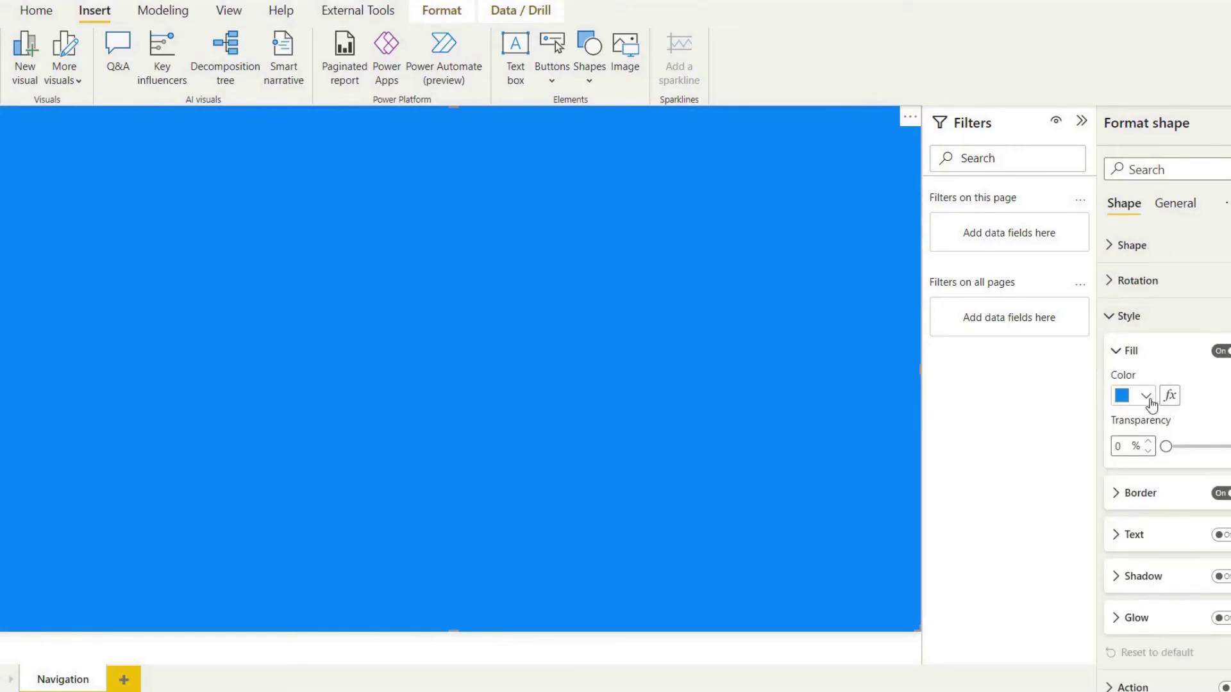
pyautogui.click(1147, 396)
pyautogui.click(1045, 321)
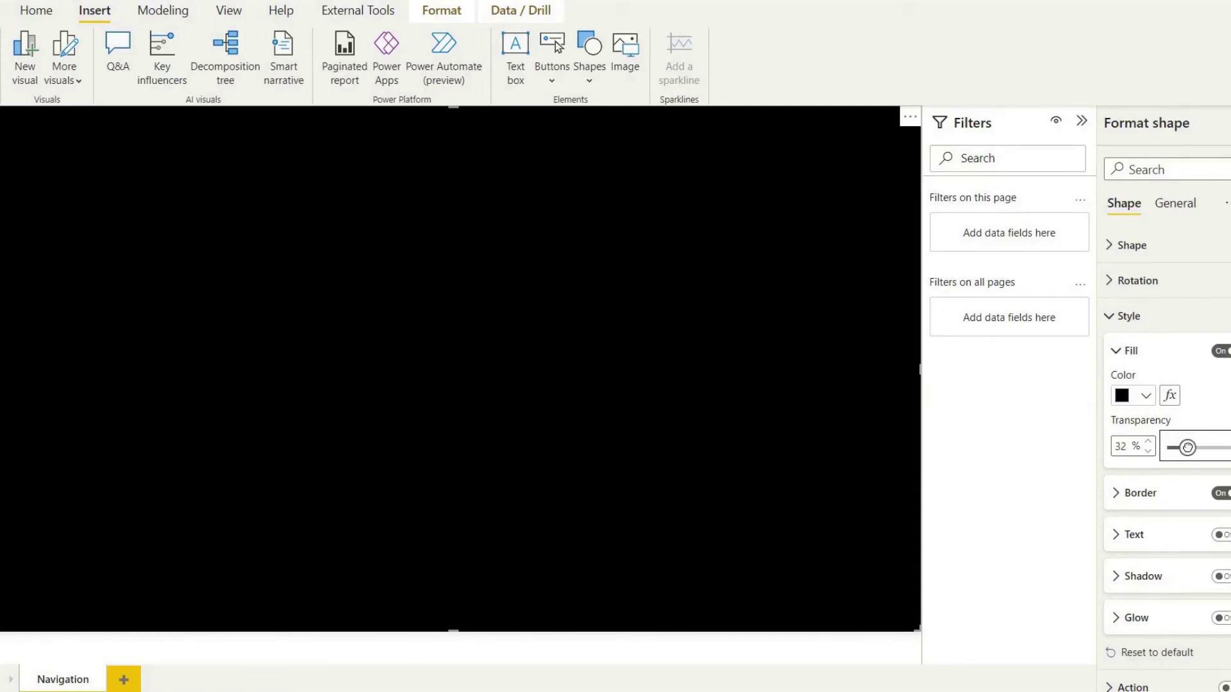
pyautogui.moveTo(1187, 447); pyautogui.dragTo(1215, 448)
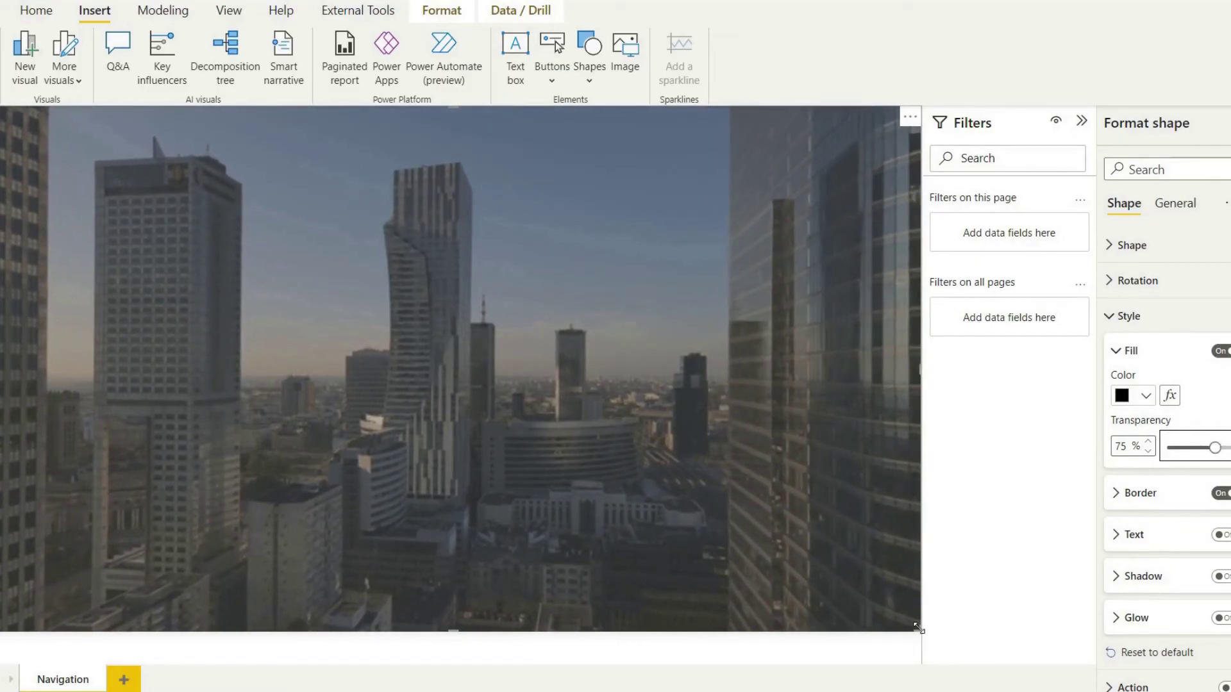
pyautogui.moveTo(917, 629); pyautogui.dragTo(942, 637)
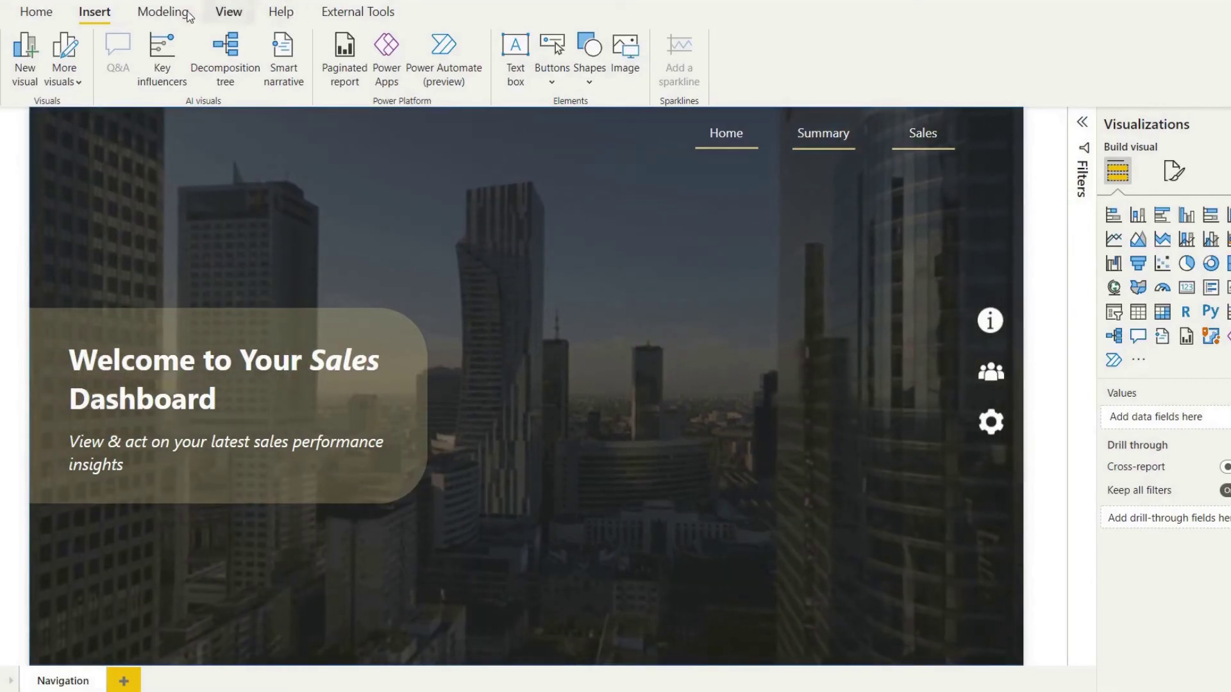
# - Switch the ribbon to the View tab
pyautogui.click(233, 13)
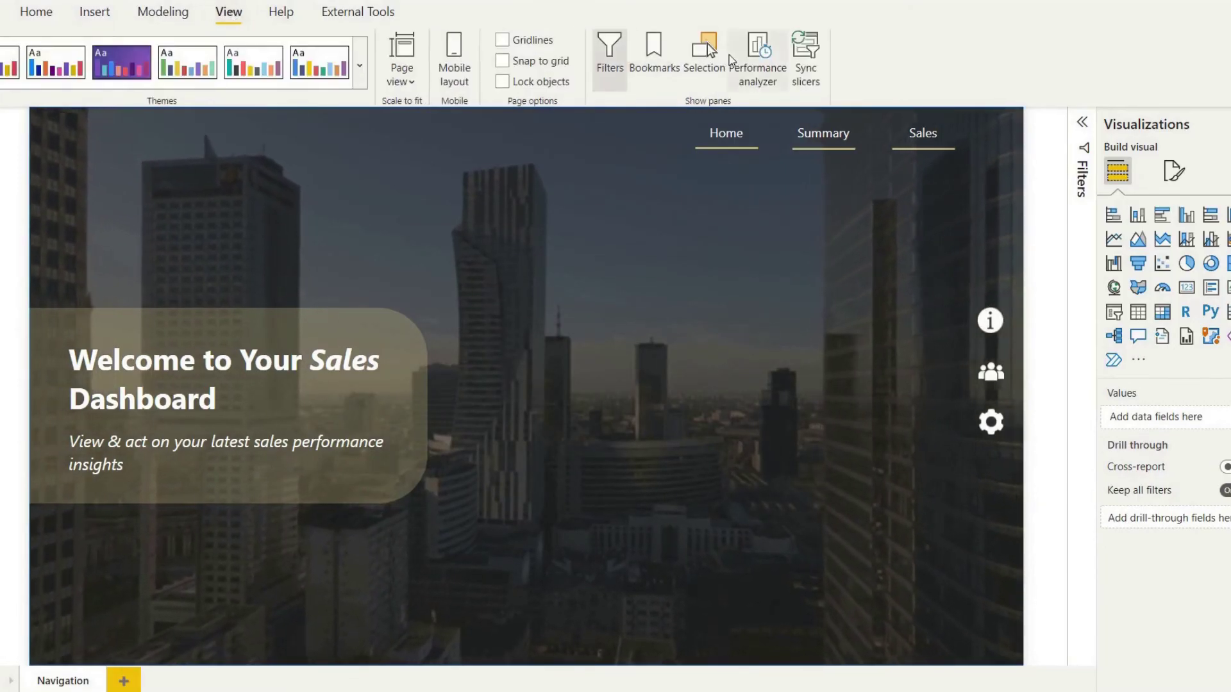
# - Open the Selection pane, then select and deselect the dark overlay shape at the bottom of the layer list
pyautogui.click(711, 57)
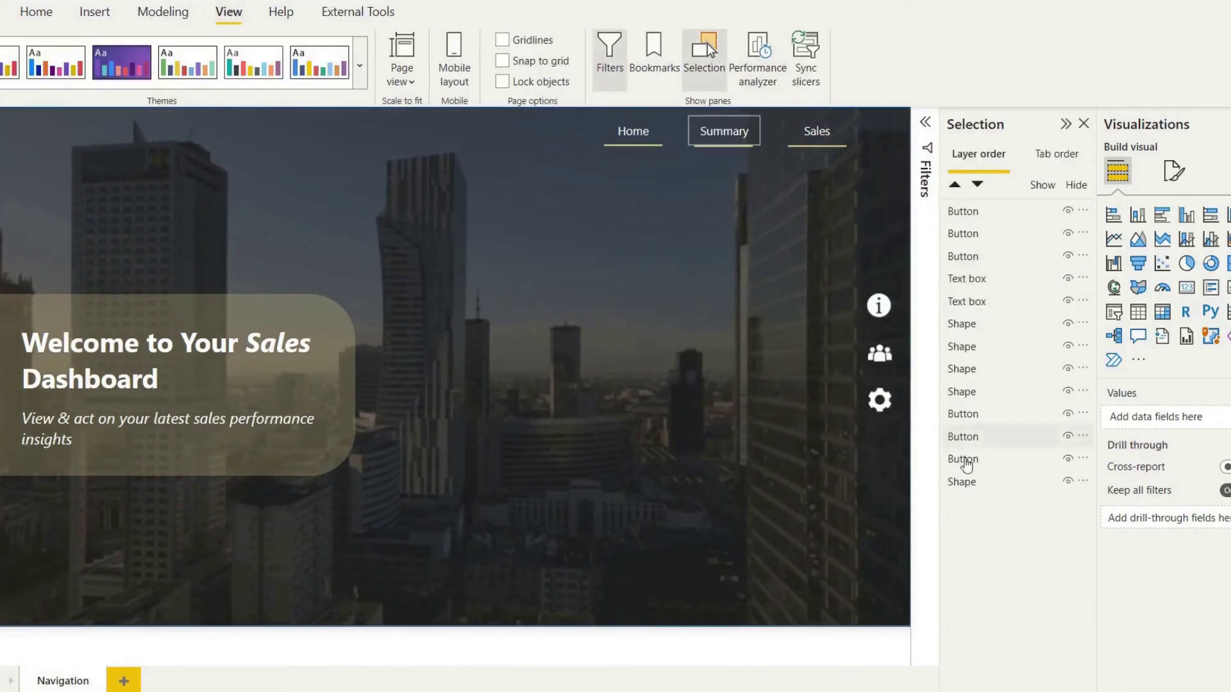
pyautogui.click(975, 487)
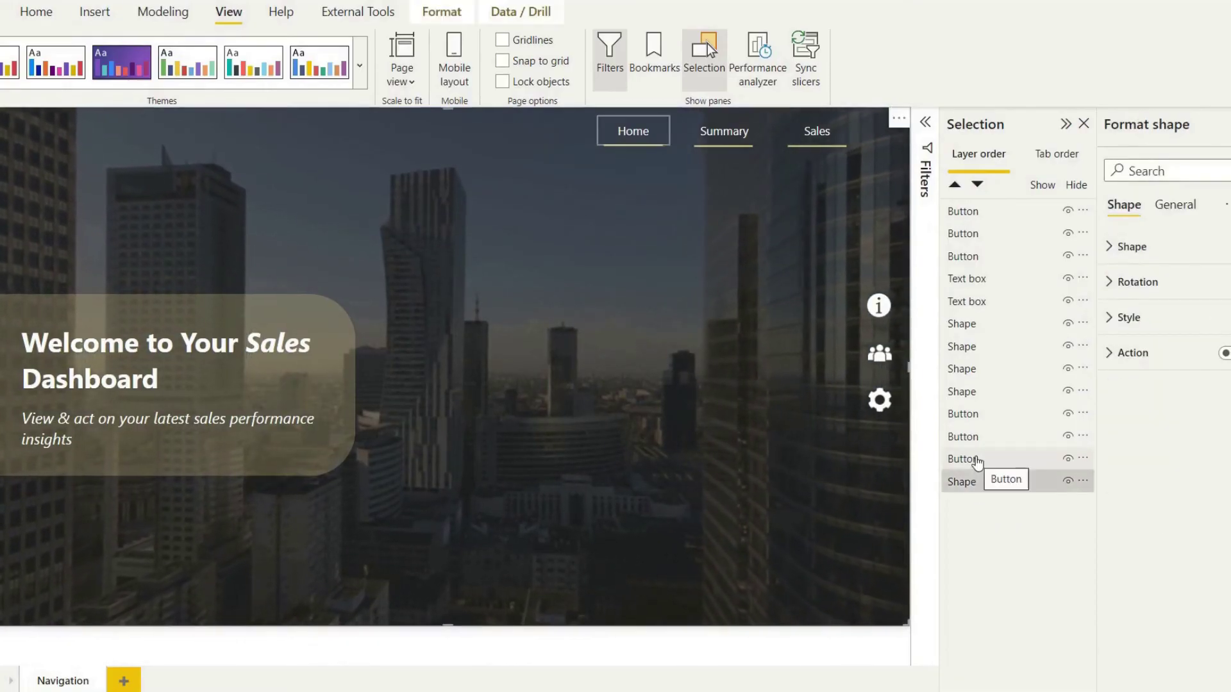
pyautogui.click(632, 209)
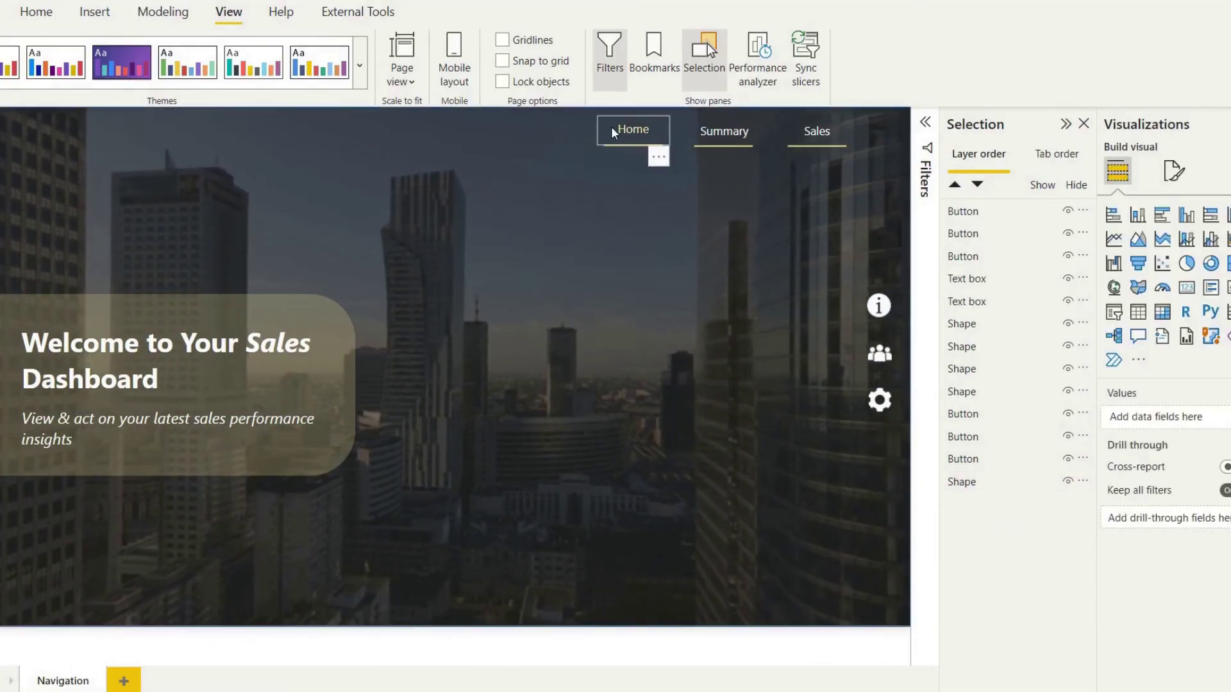